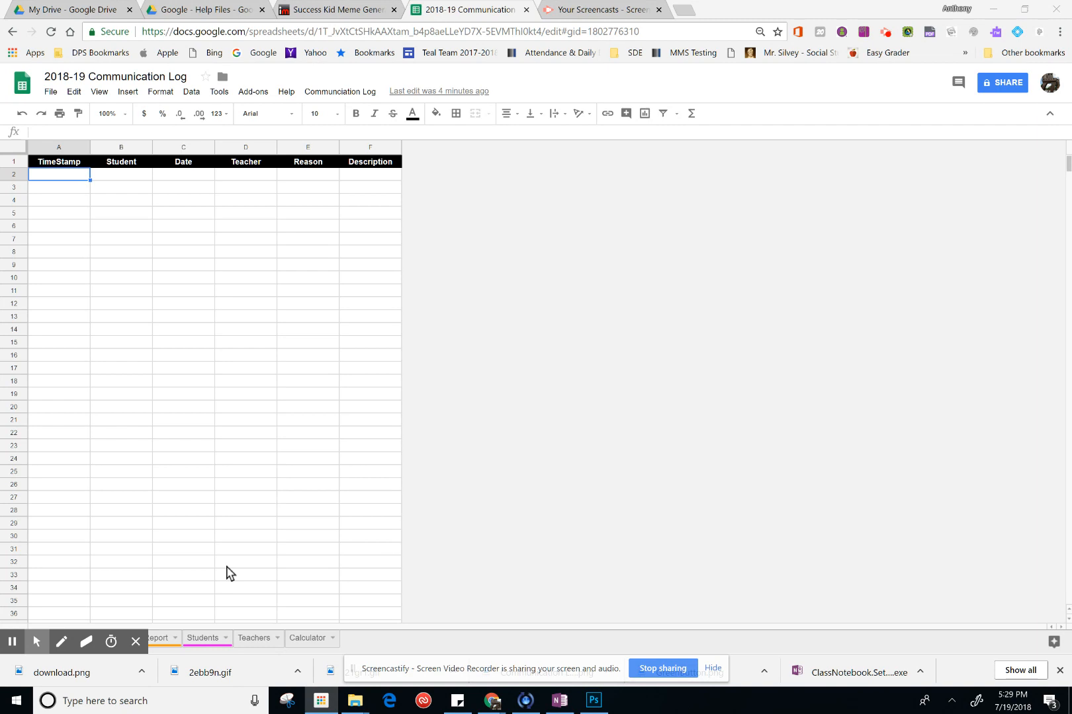
Step: Look through the Log, Tally, Report, Students and Teachers sheets, including the student choices offered on the Report sheet
click(136, 644)
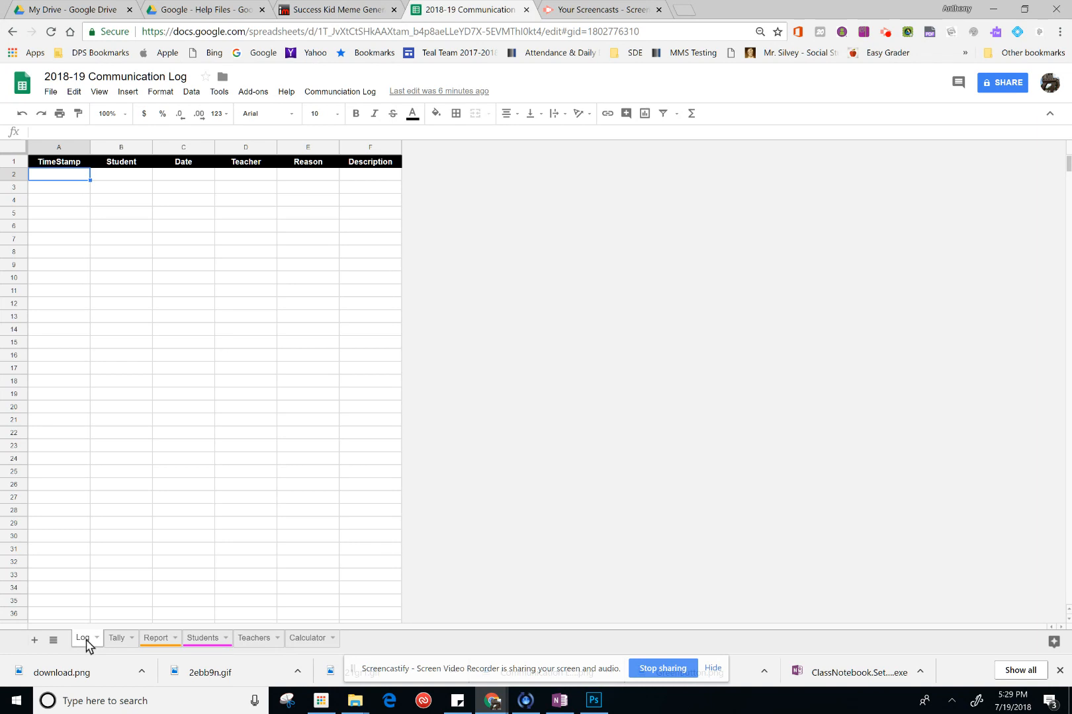
click(119, 640)
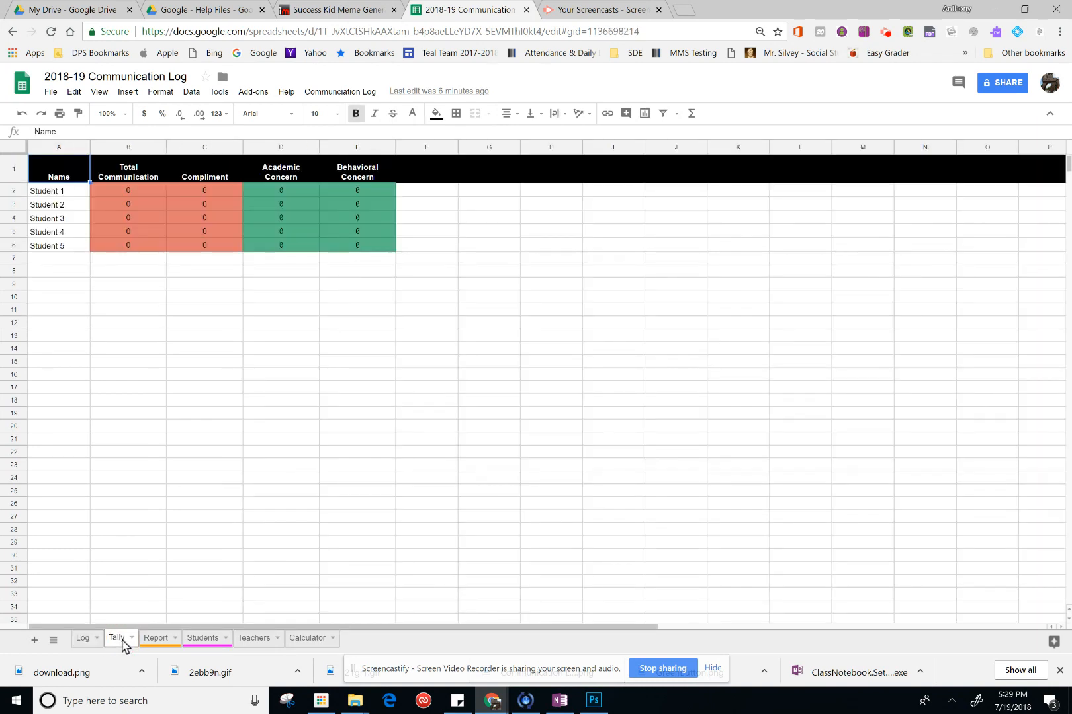
click(156, 639)
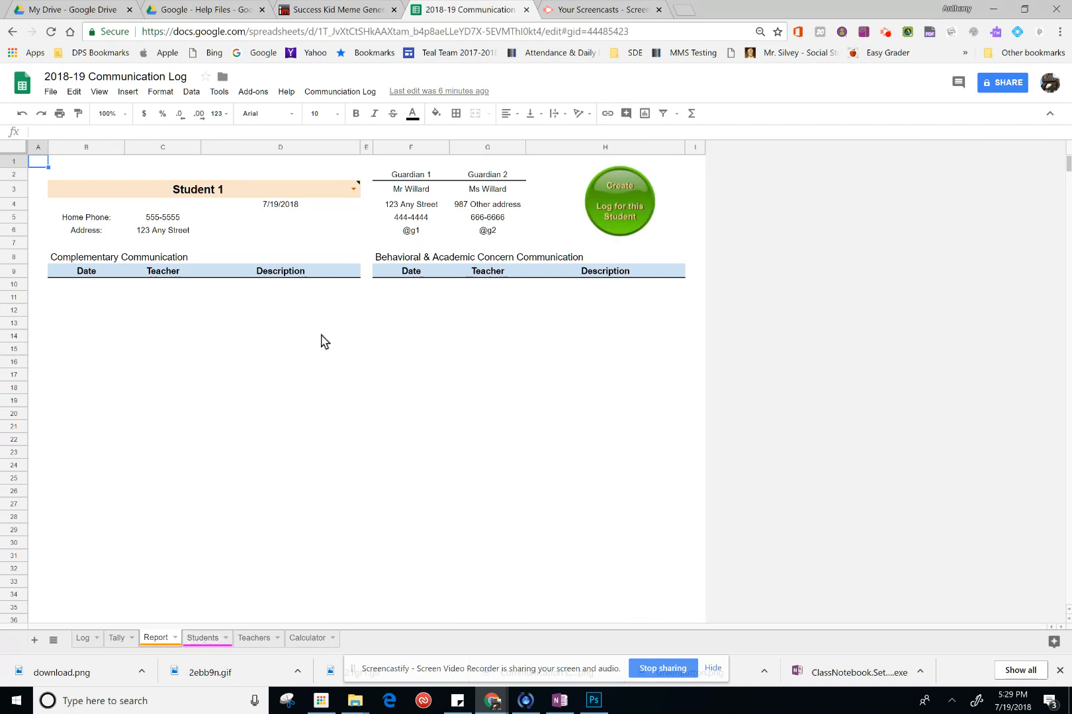
click(353, 190)
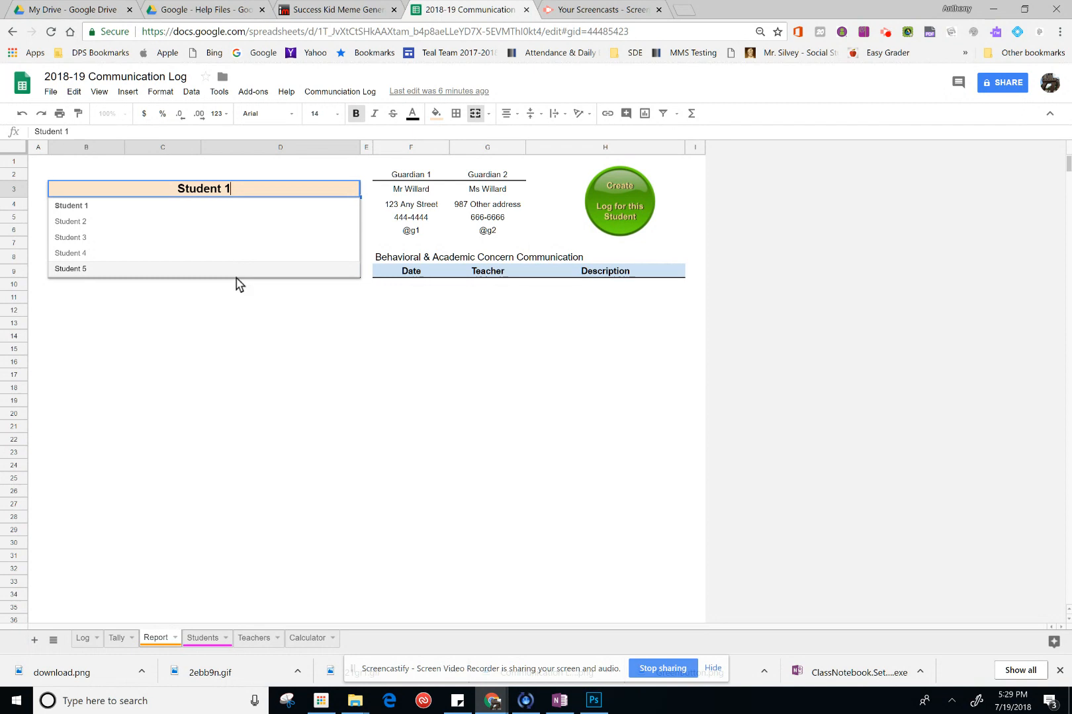
click(228, 311)
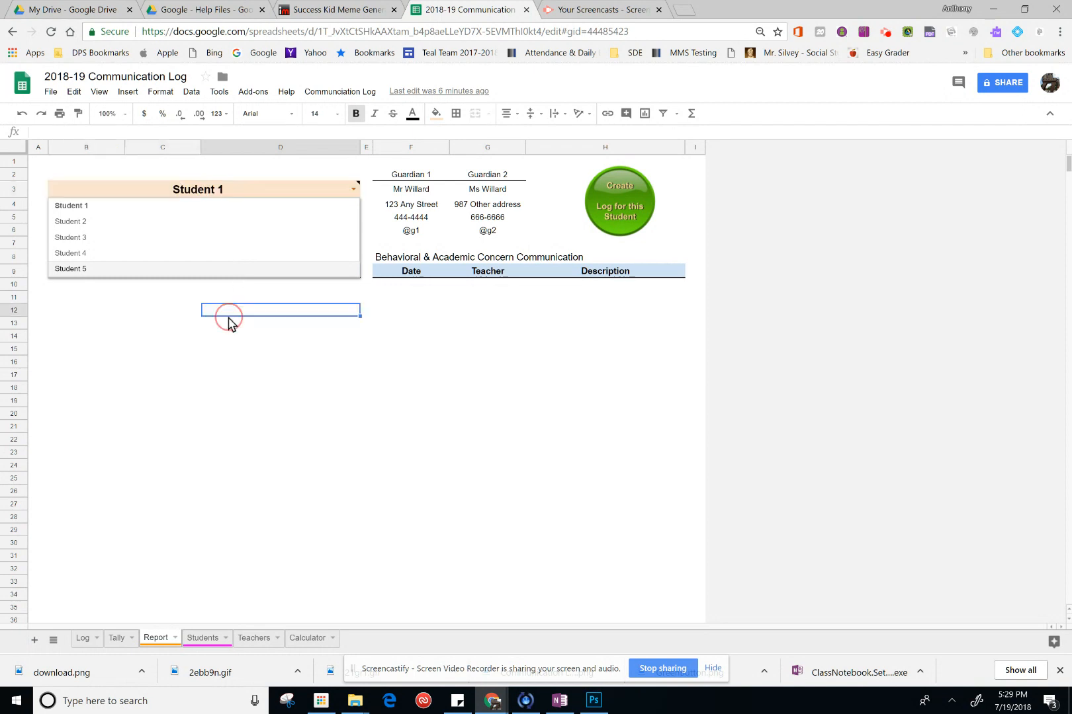
click(201, 638)
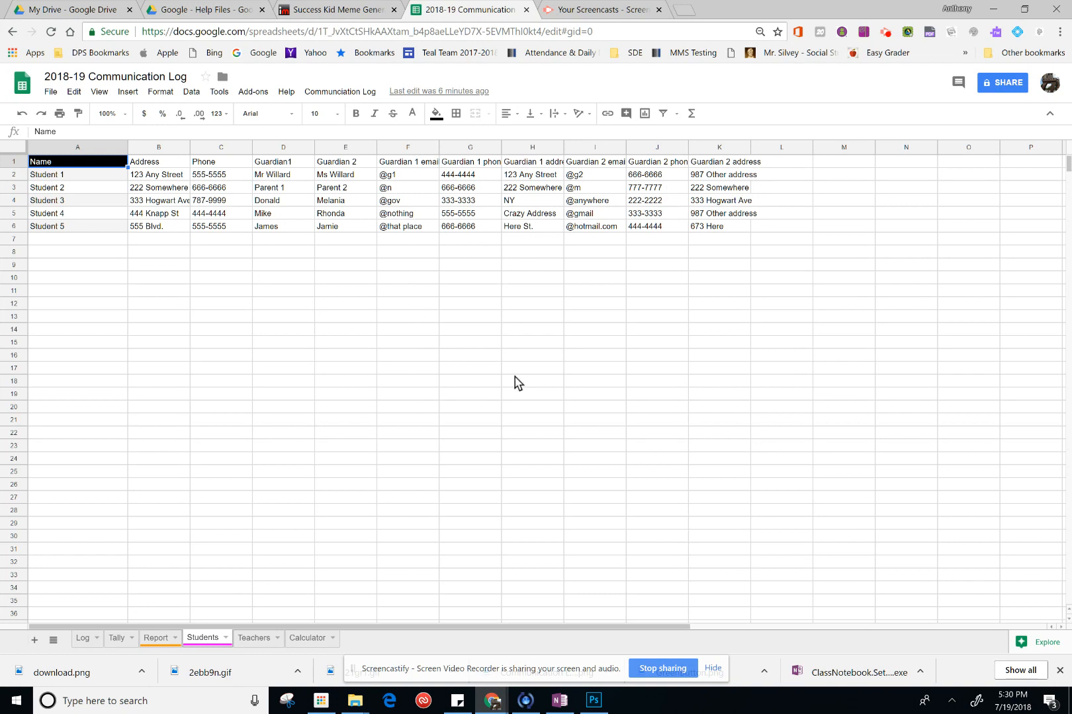
click(250, 639)
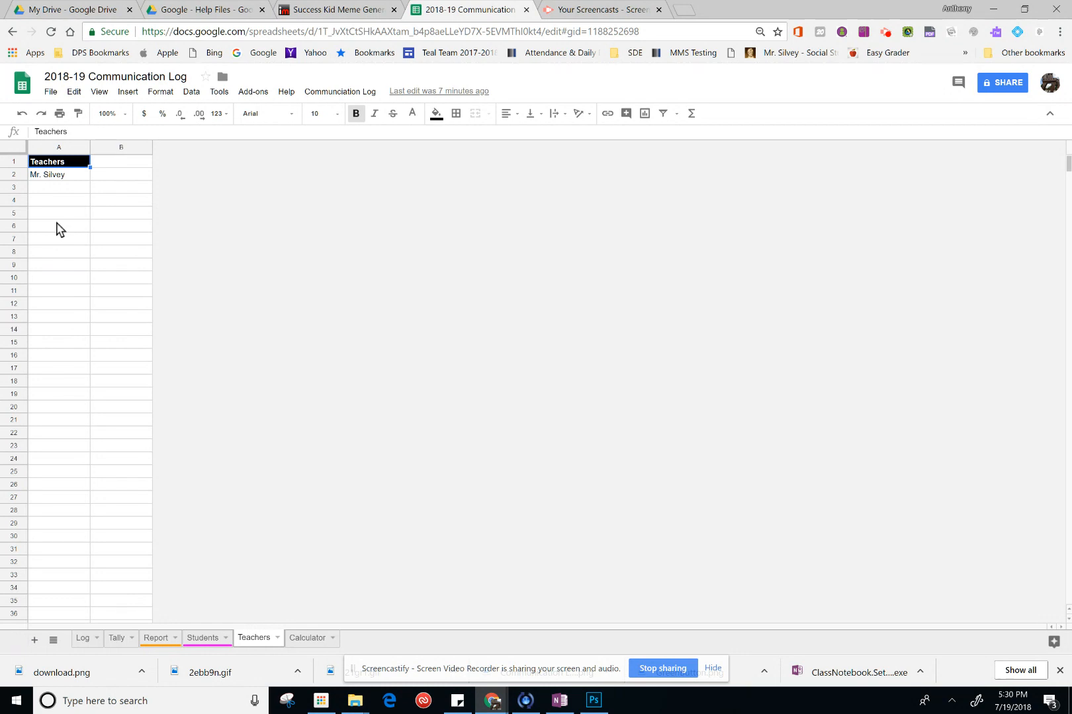
Step: Hide the Calculator sheet
click(333, 642)
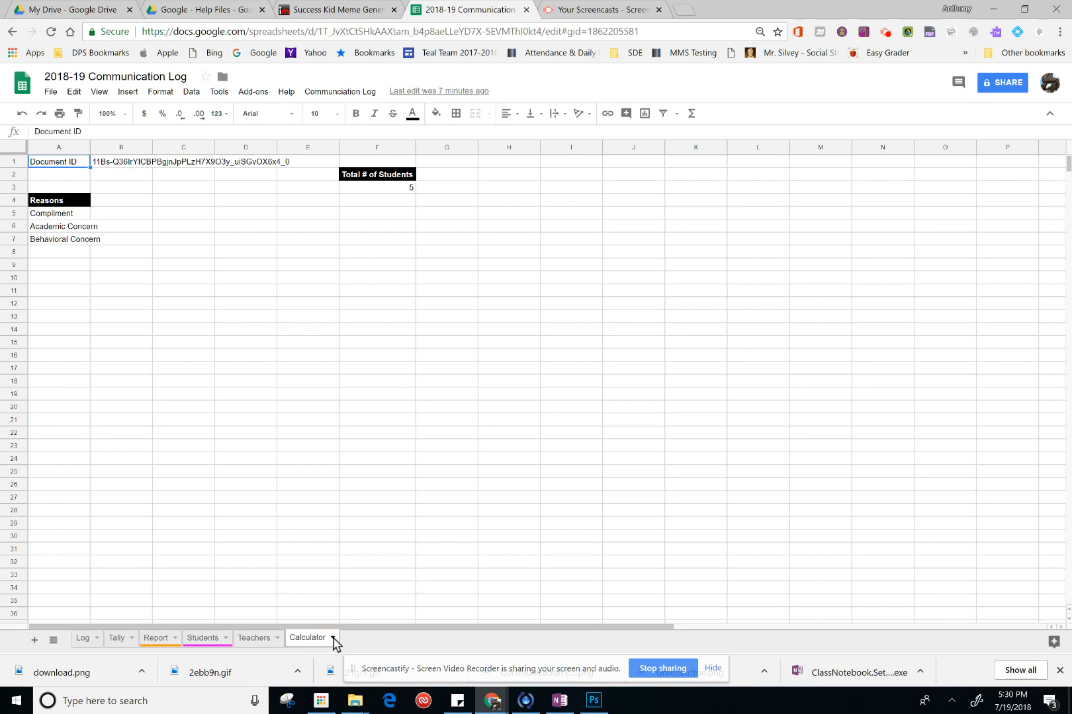
click(333, 639)
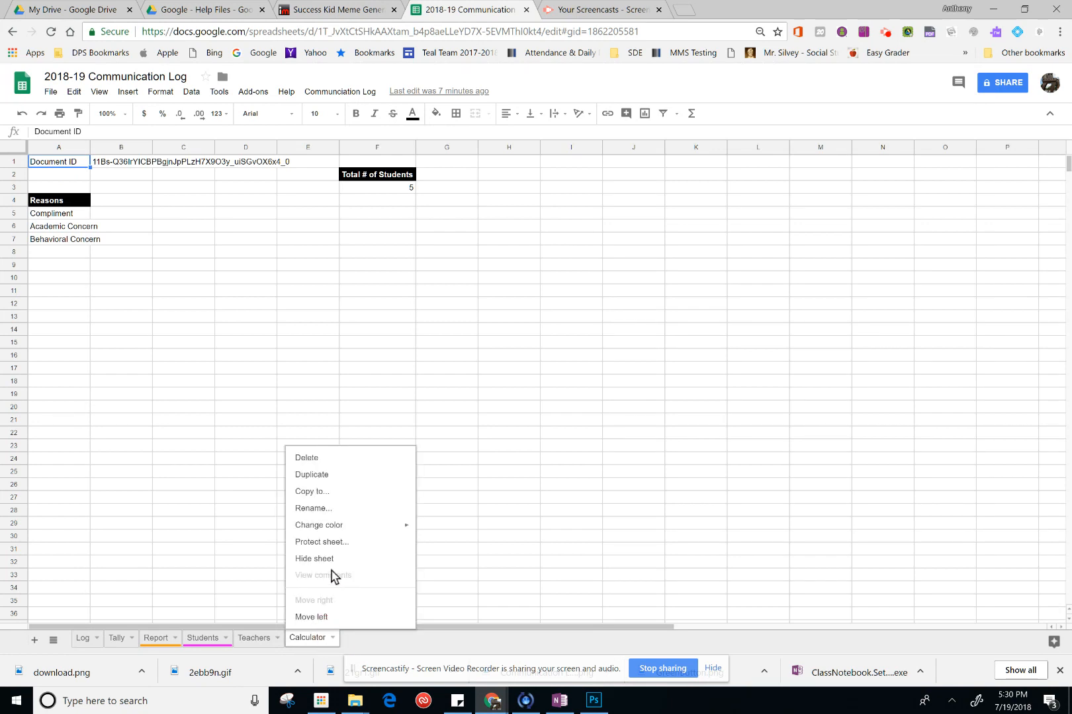
click(328, 568)
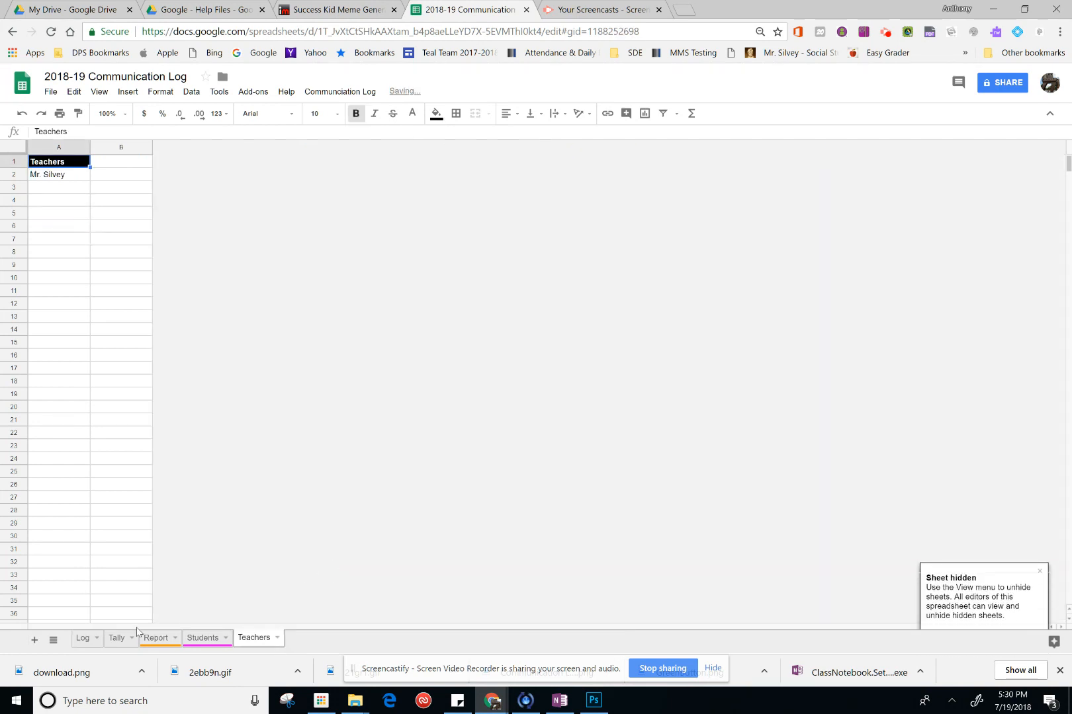
Step: From the Log sheet, request the Communication Log setup directions
click(82, 638)
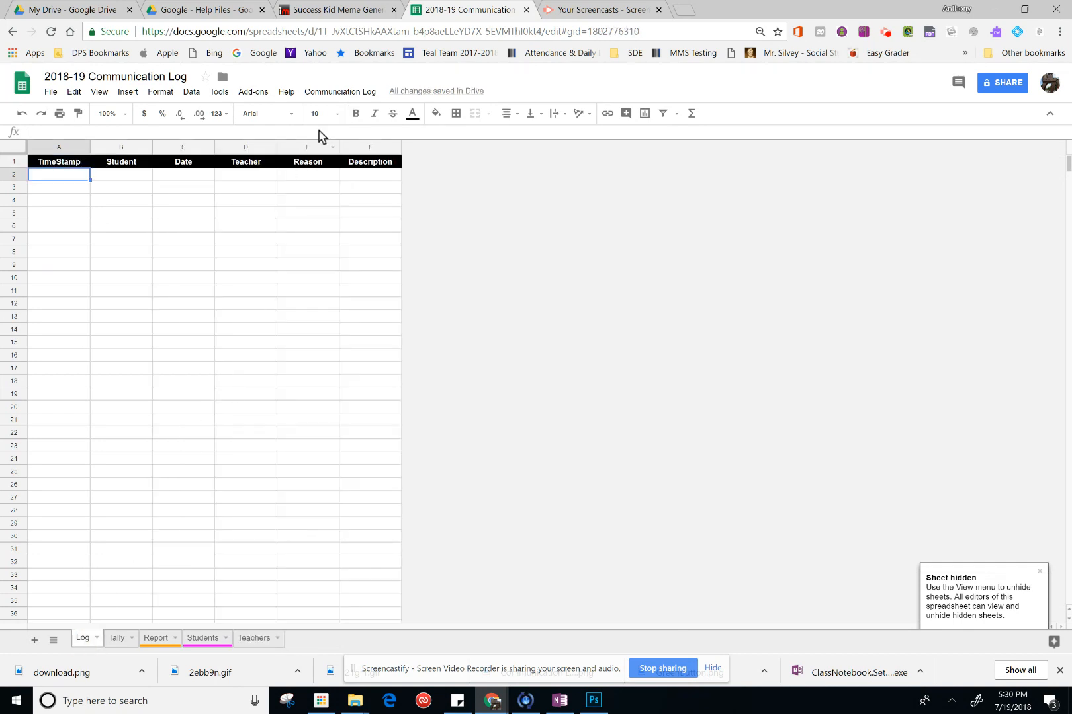
click(335, 97)
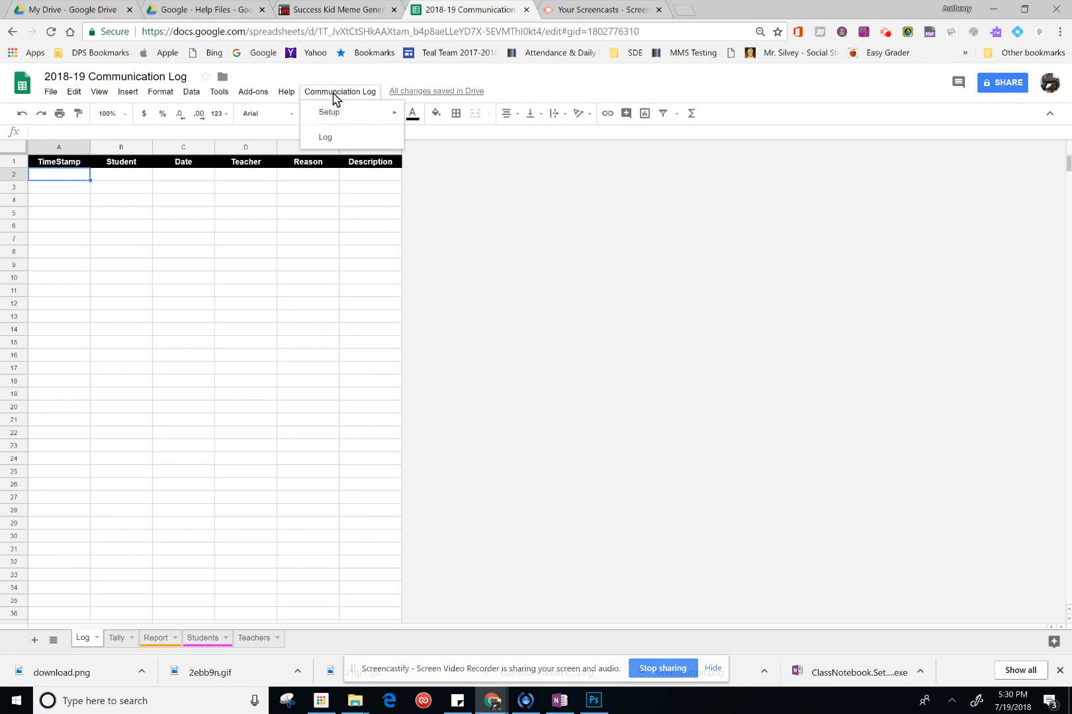
mouse_move(335, 115)
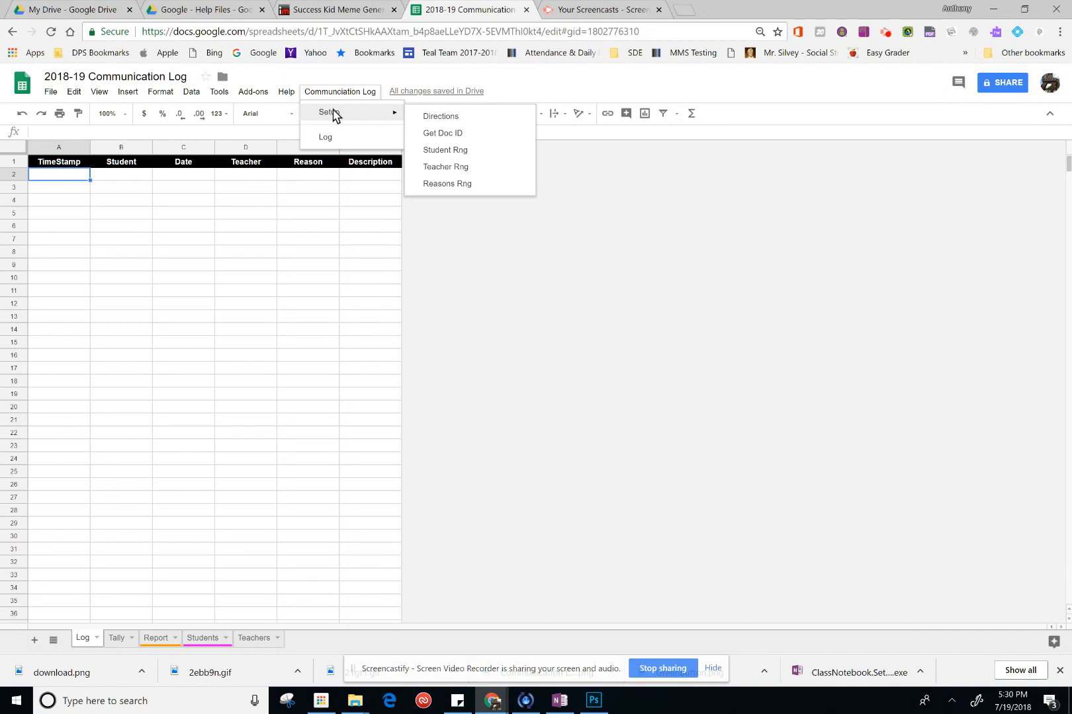
click(430, 119)
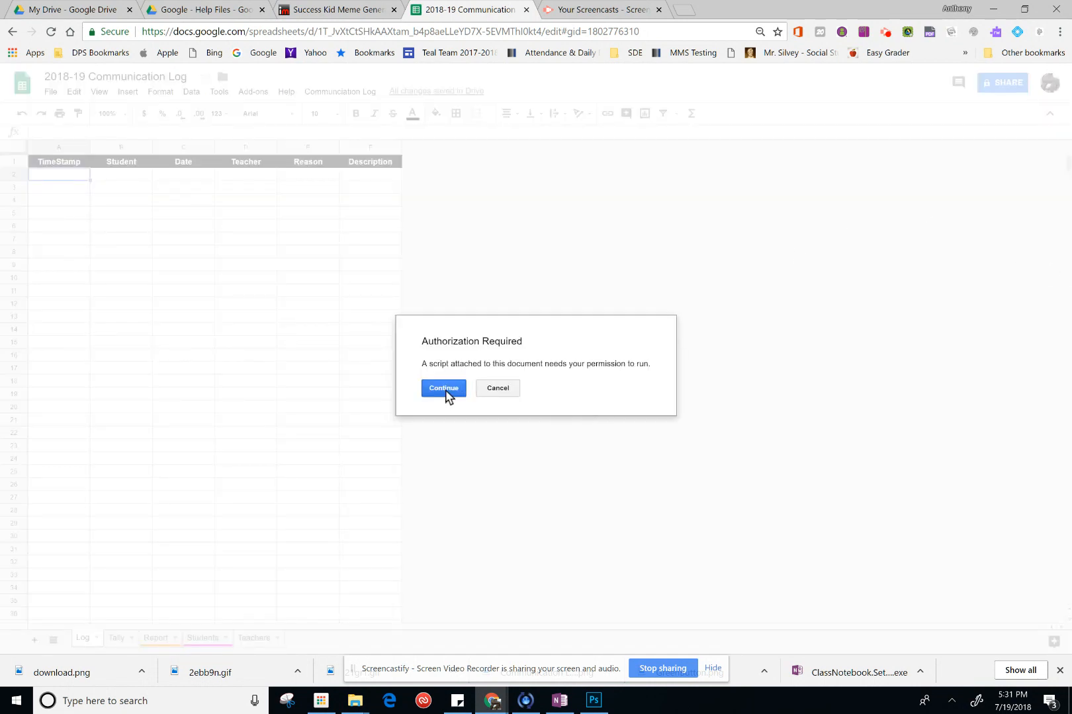
Step: Authorize the attached script with the listed school Google account and allow all the access it requests
click(447, 391)
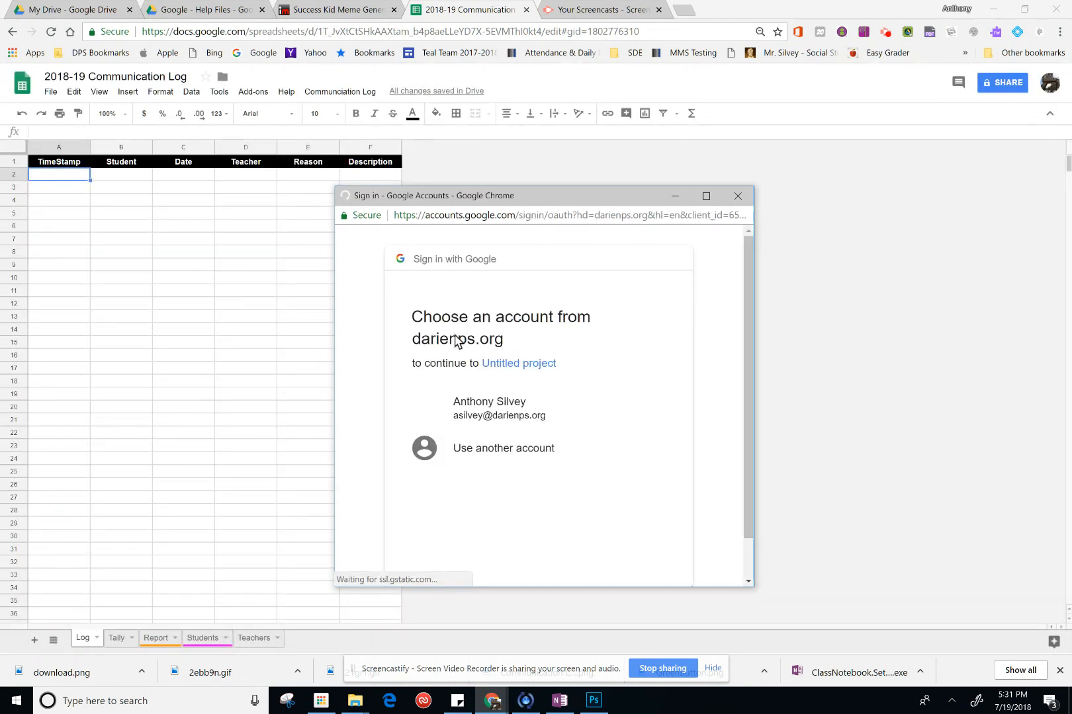
click(496, 405)
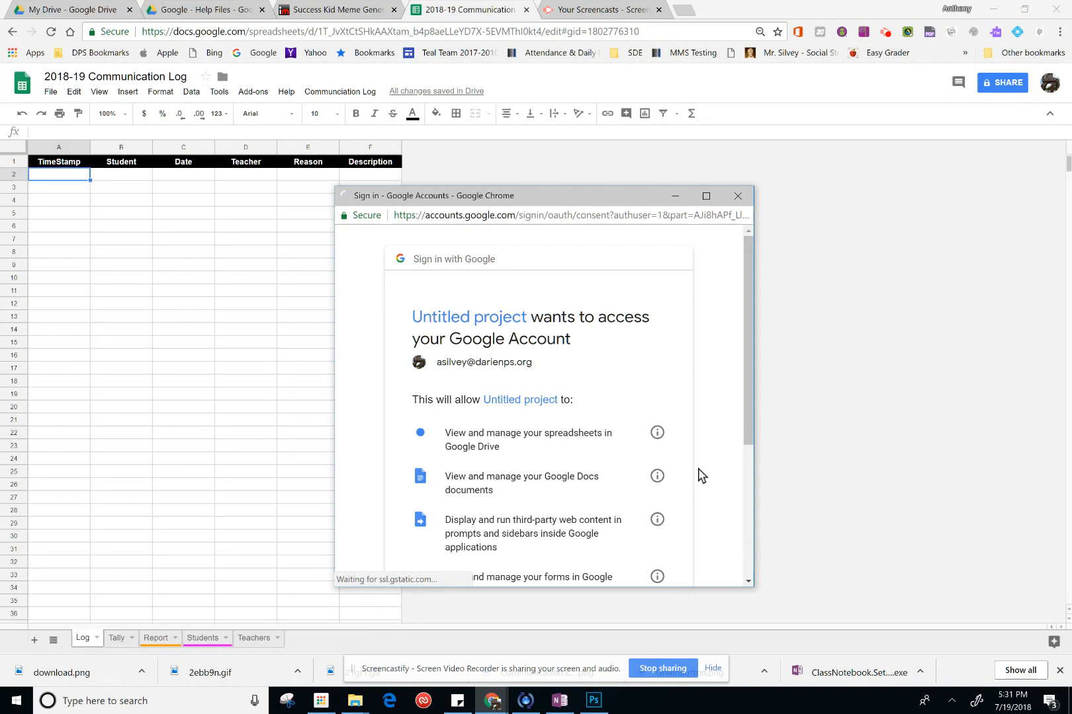
scroll(700, 474, down, 3)
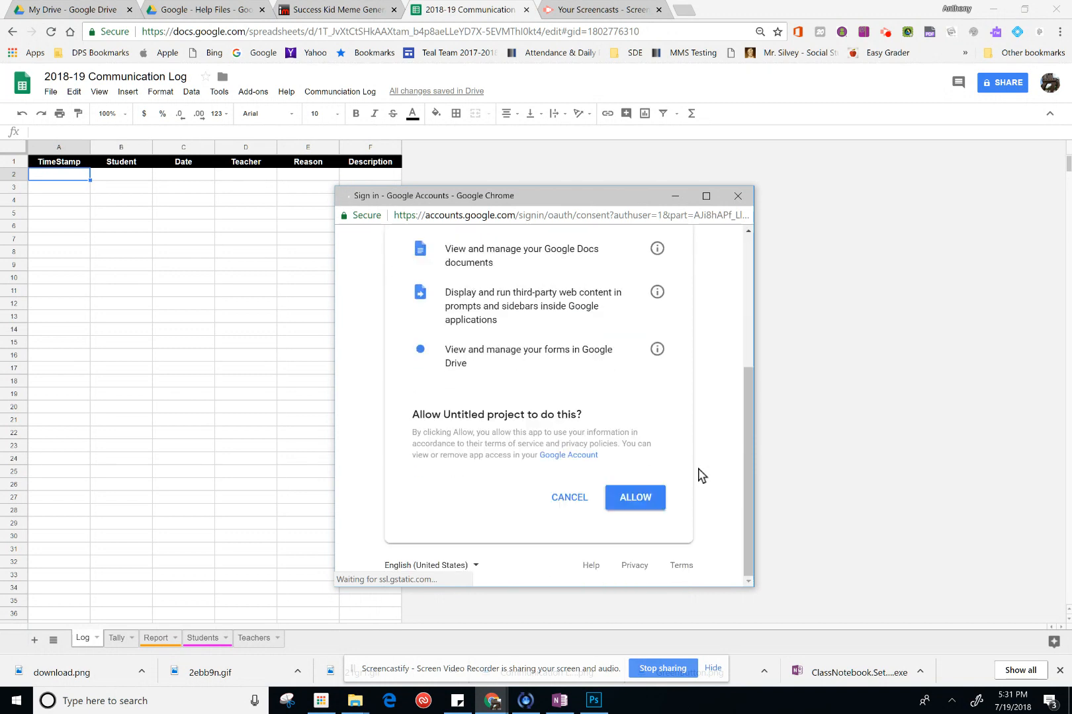
click(644, 498)
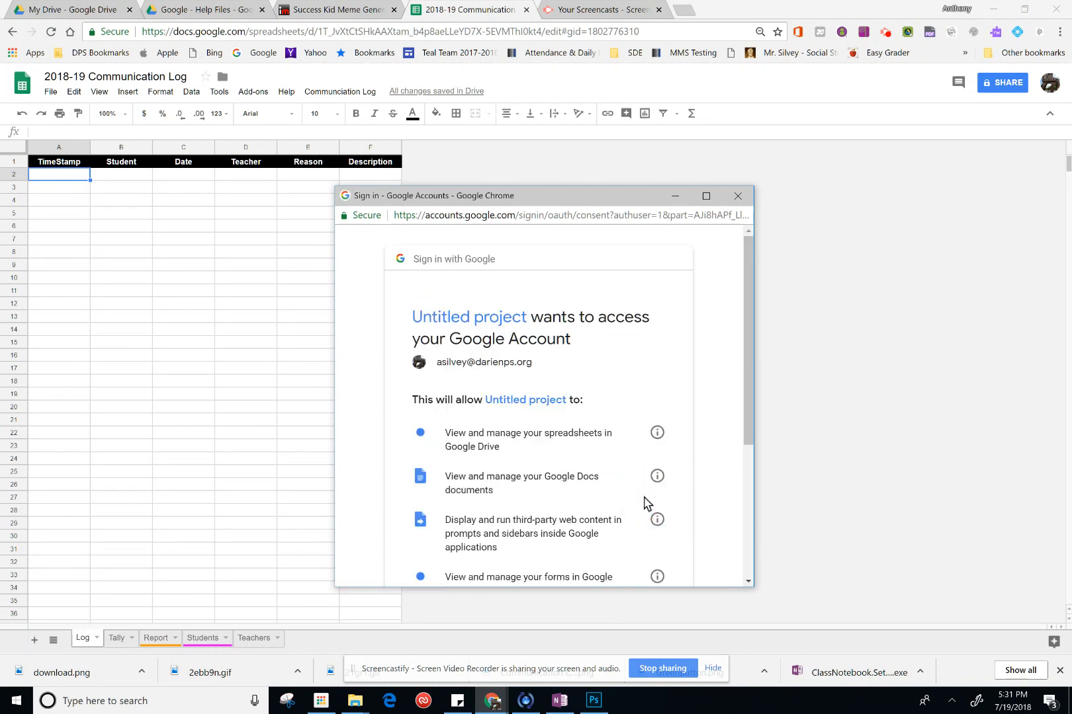
click(642, 501)
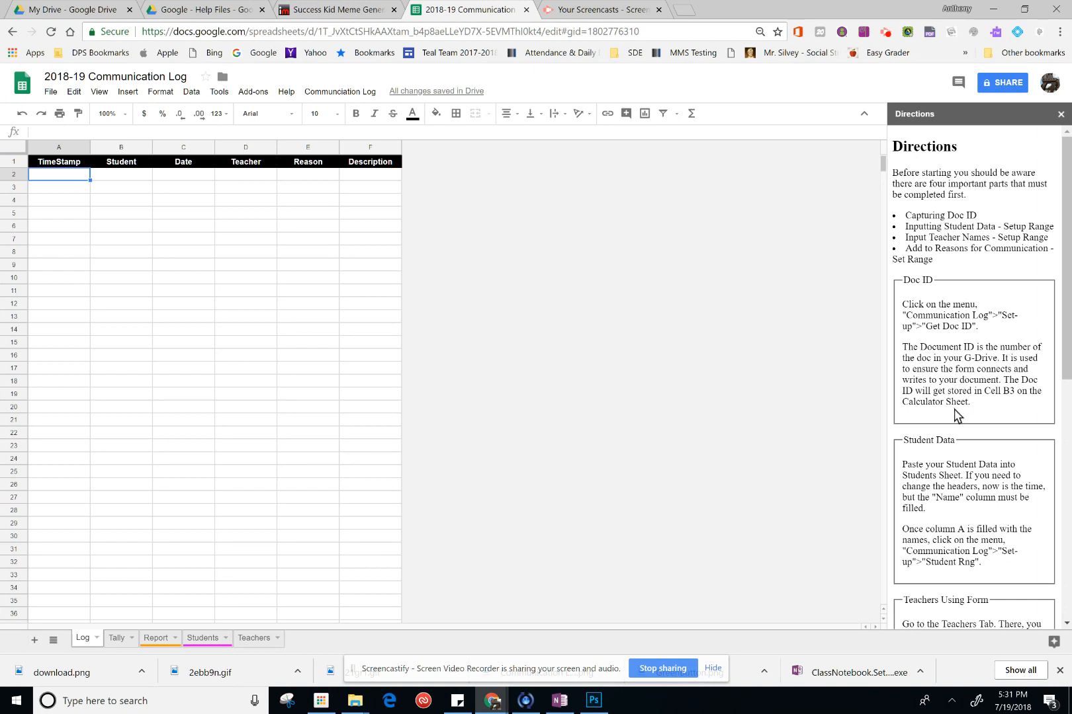
Step: Run the Get Doc ID and Student Rng setup scripts of the Communication Log
click(327, 96)
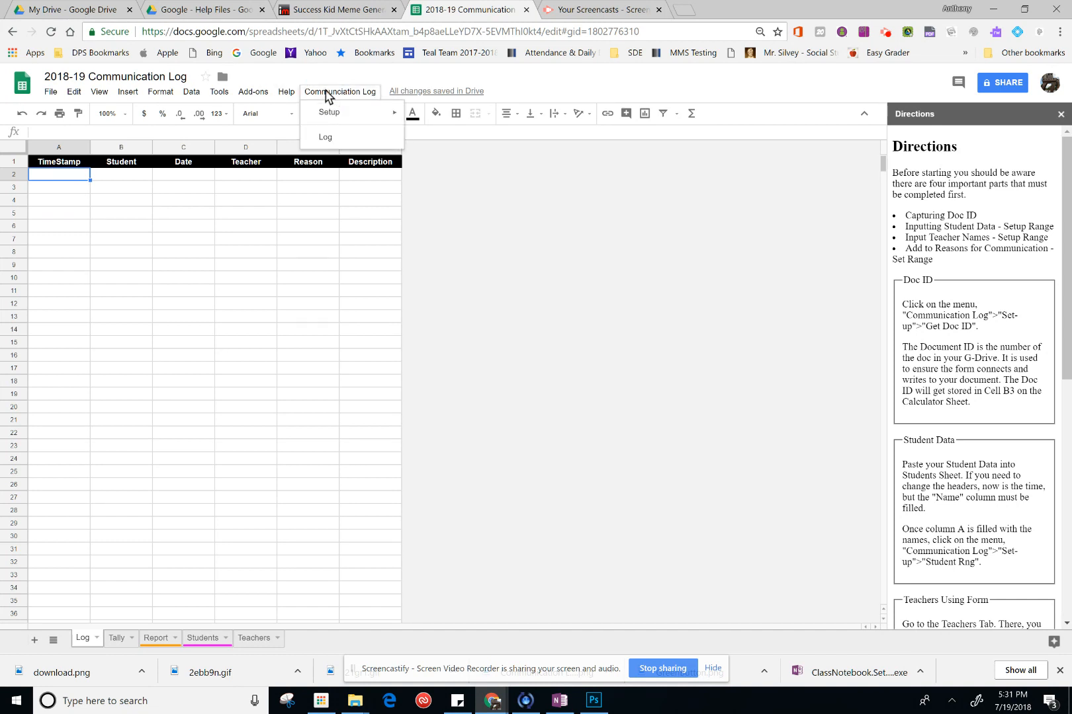
mouse_move(334, 117)
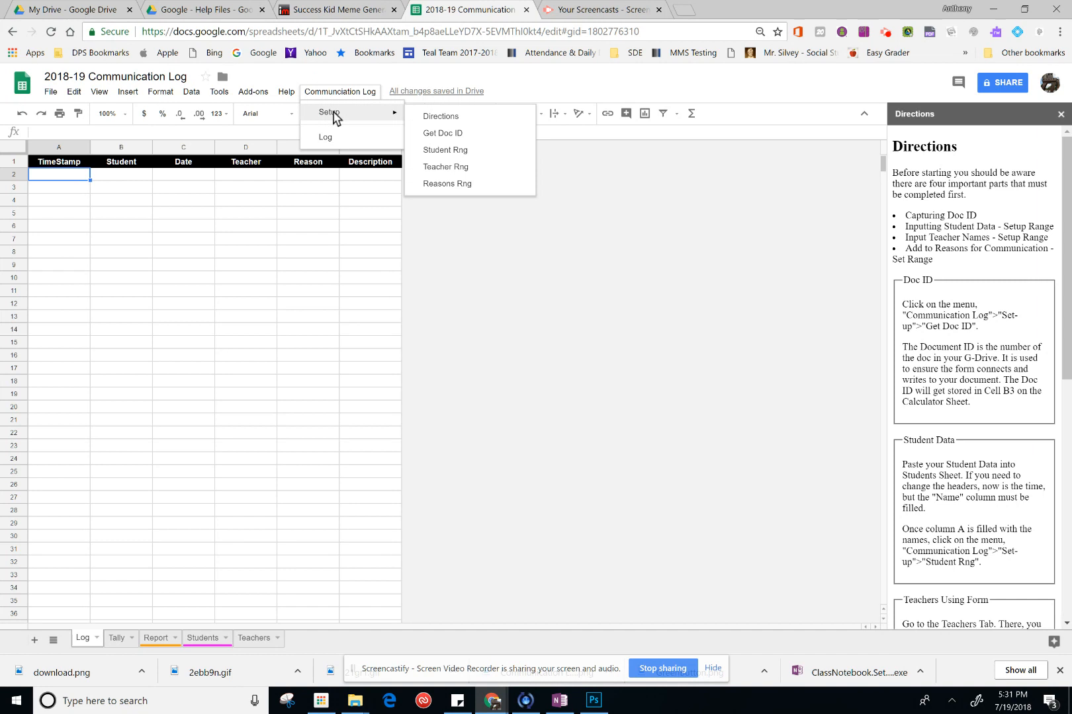
click(443, 138)
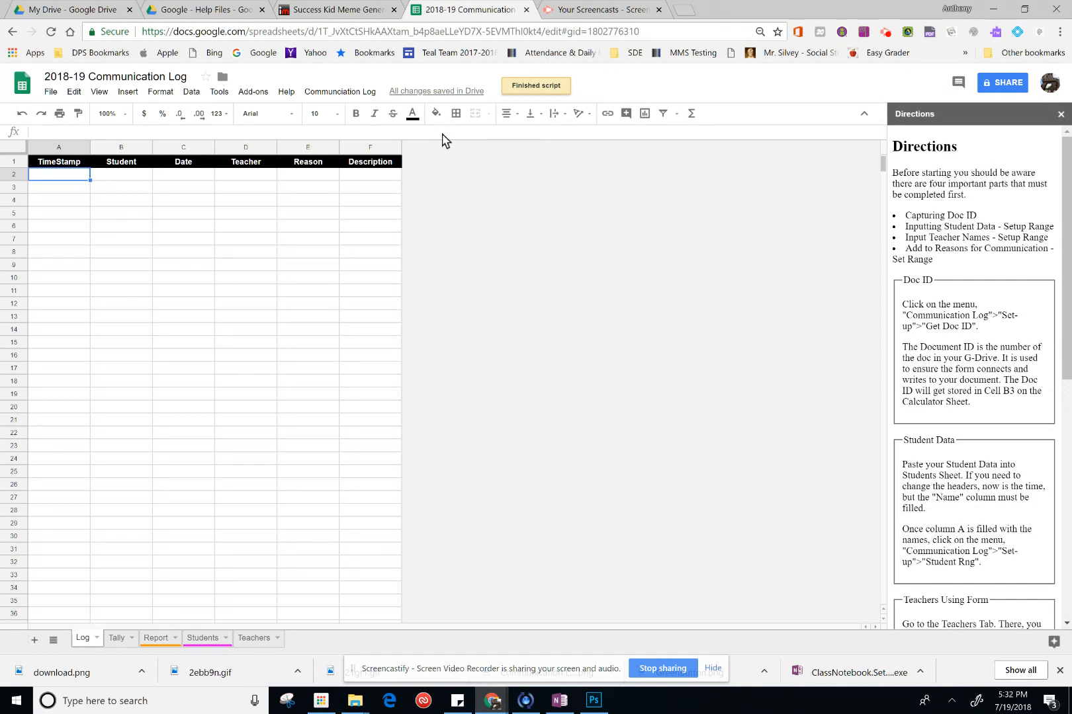
click(357, 94)
mouse_move(357, 120)
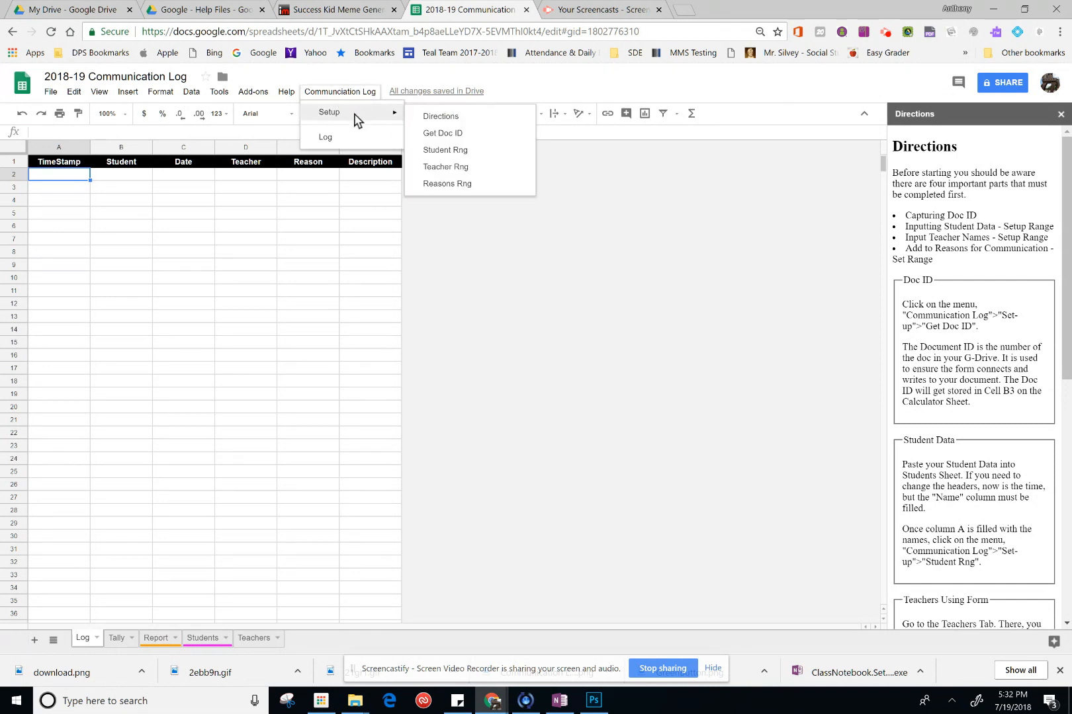
click(433, 152)
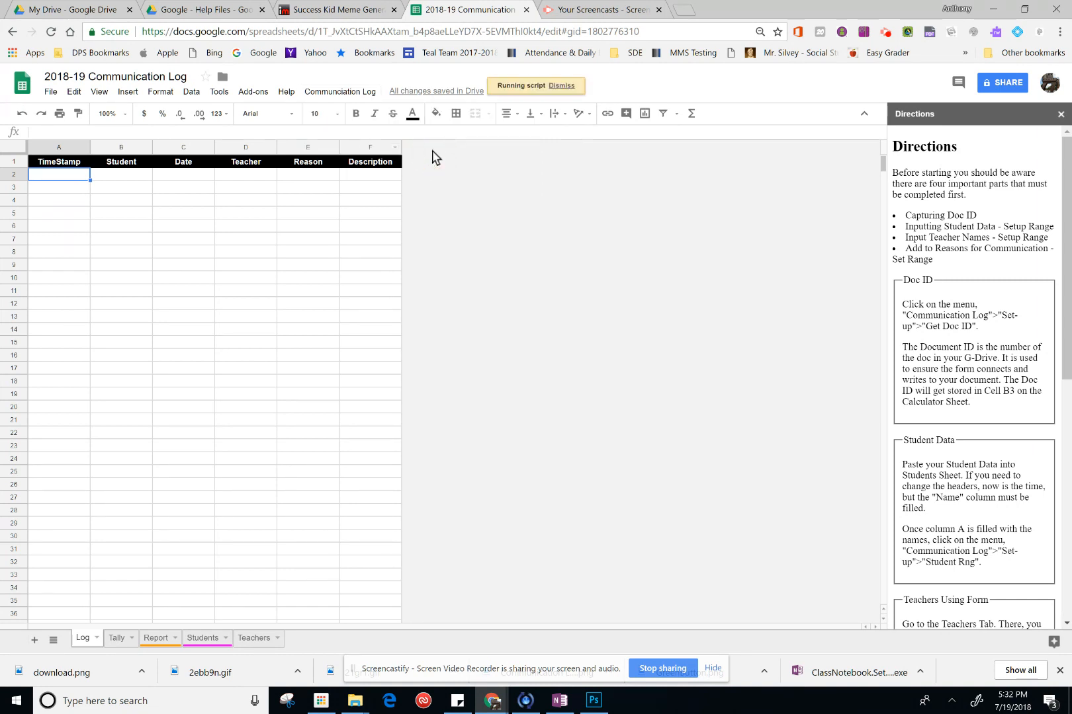
Step: Run the Teacher Rng and Reasons Rng setup scripts of the Communication Log
click(354, 96)
mouse_move(355, 117)
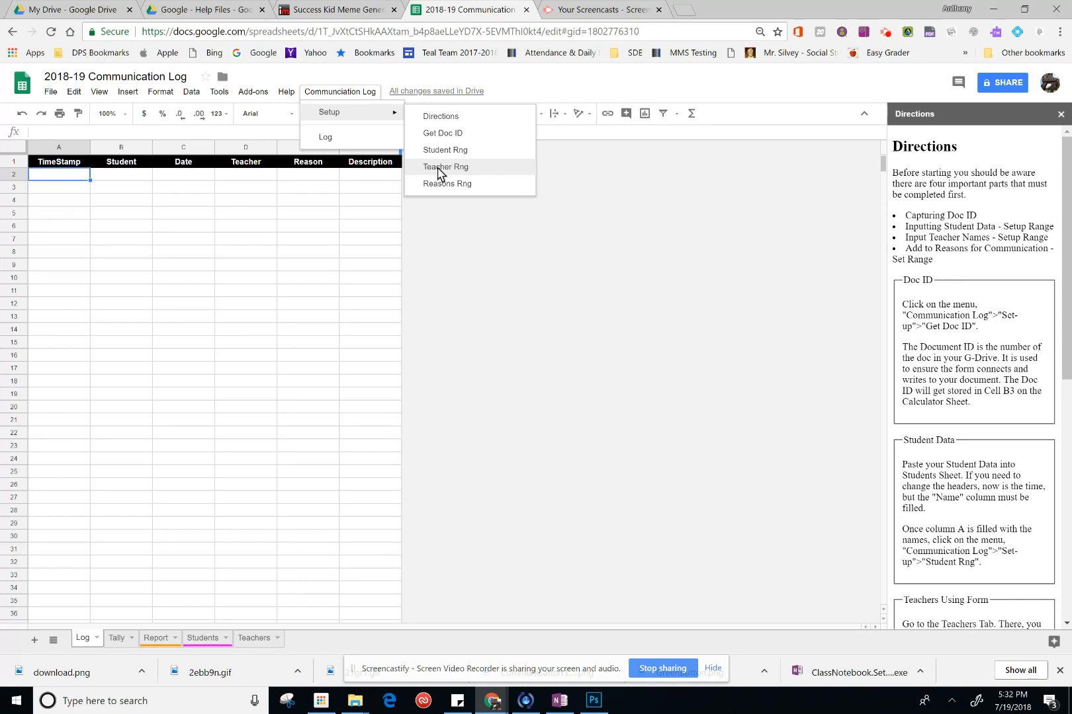
click(438, 169)
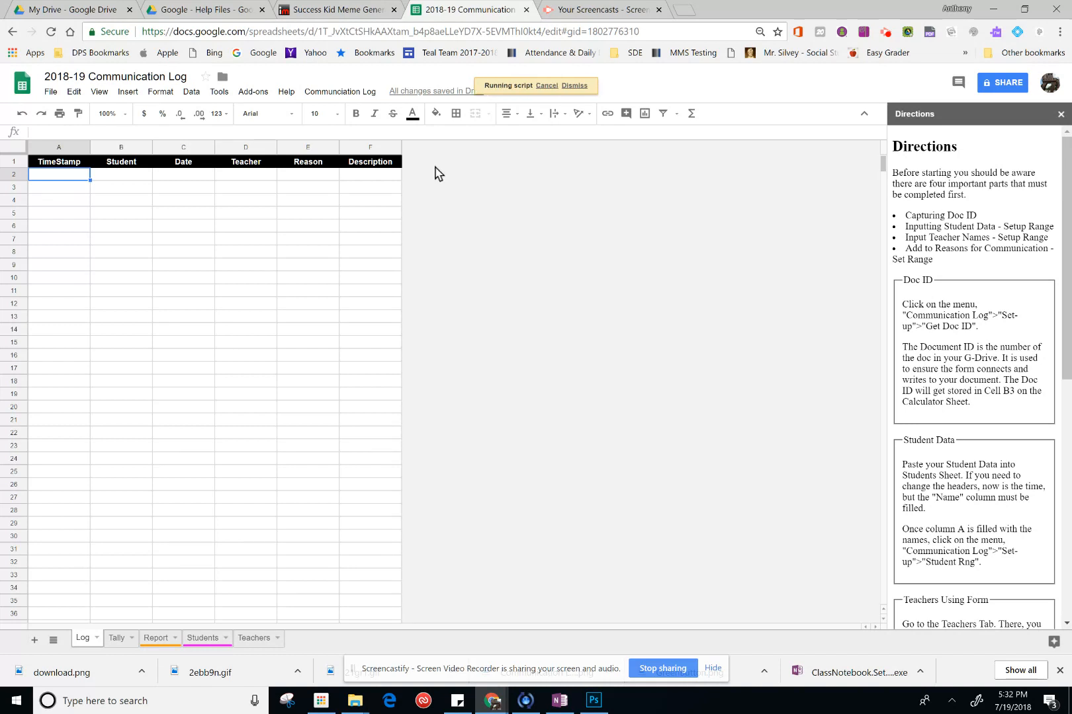
click(346, 94)
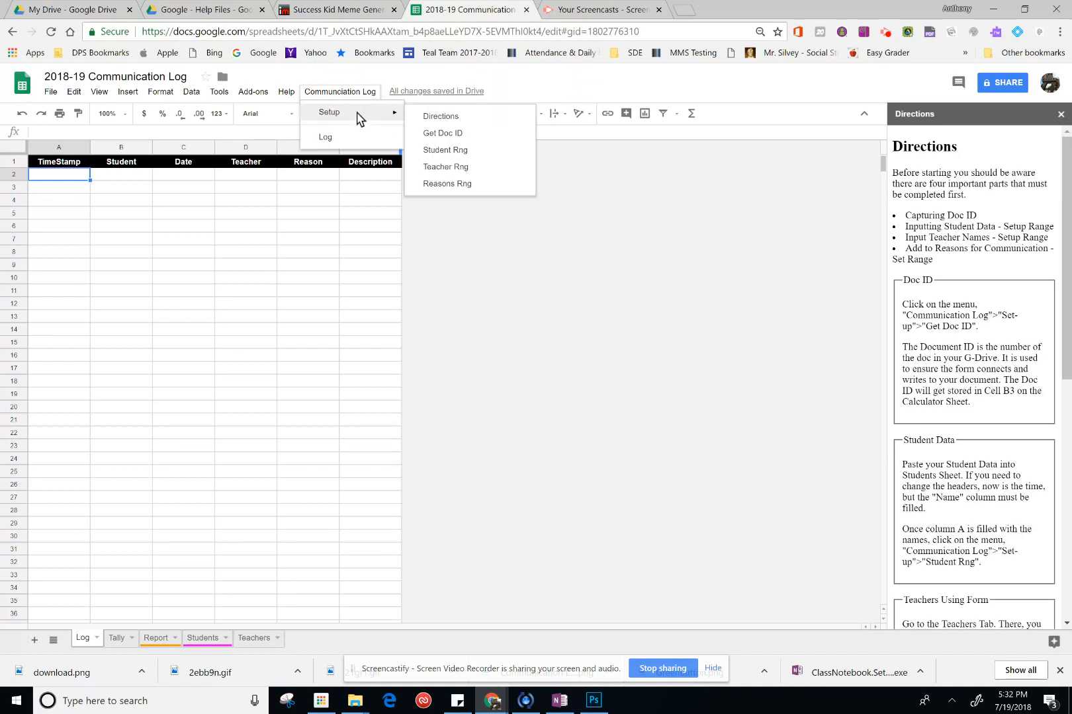
click(453, 188)
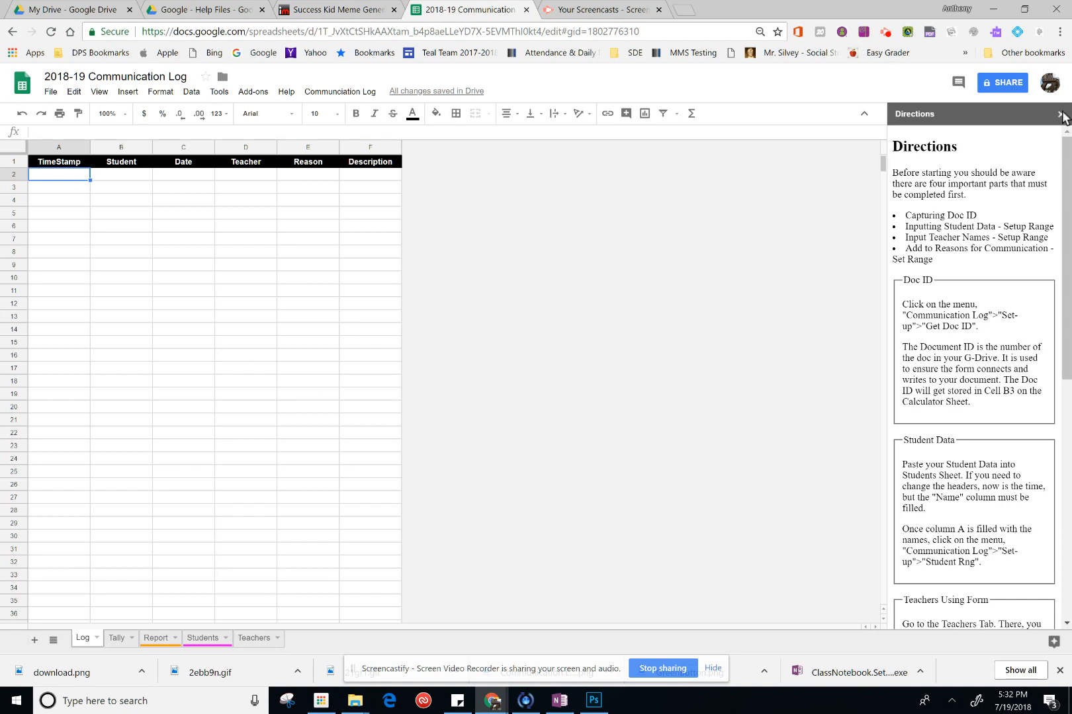
Step: Read the remaining setup directions through the section on running the form, and close them
scroll(1012, 361, down, 8)
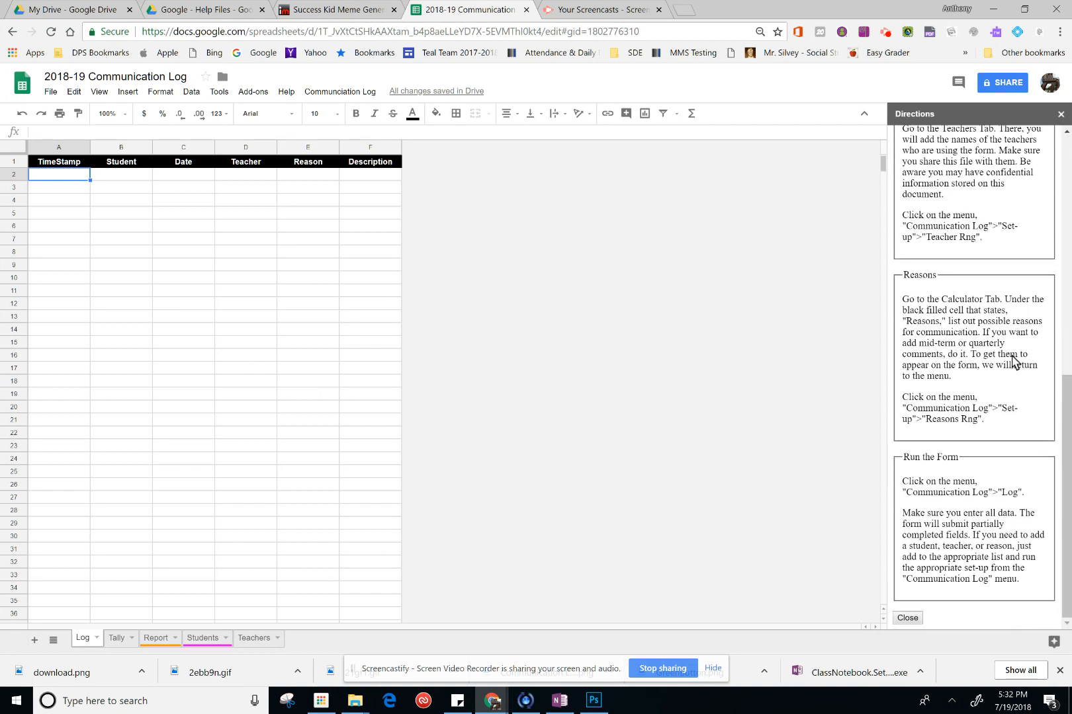
click(907, 617)
click(544, 410)
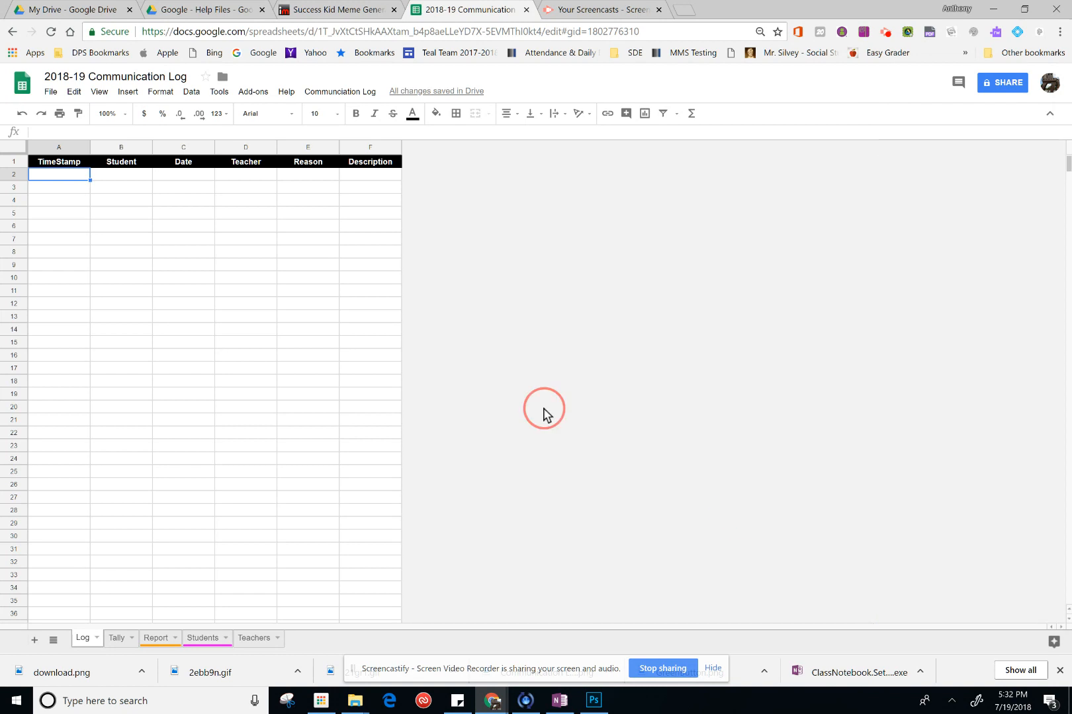
Step: Open the Communication Log form and choose Student 1 as the student
click(336, 92)
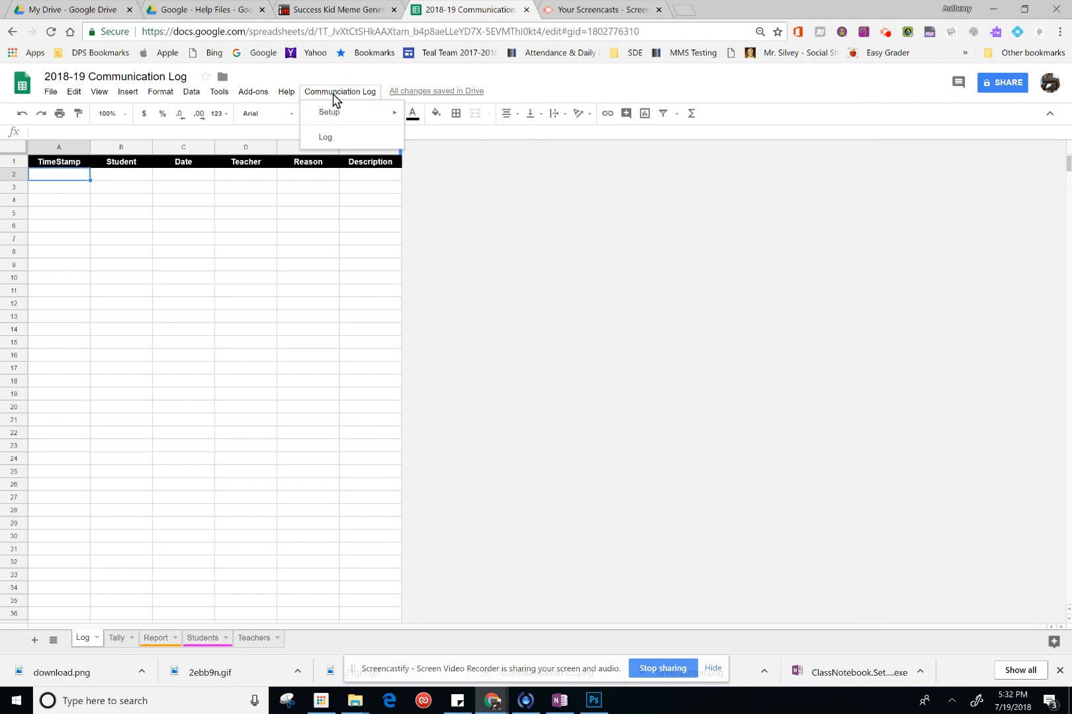
click(330, 141)
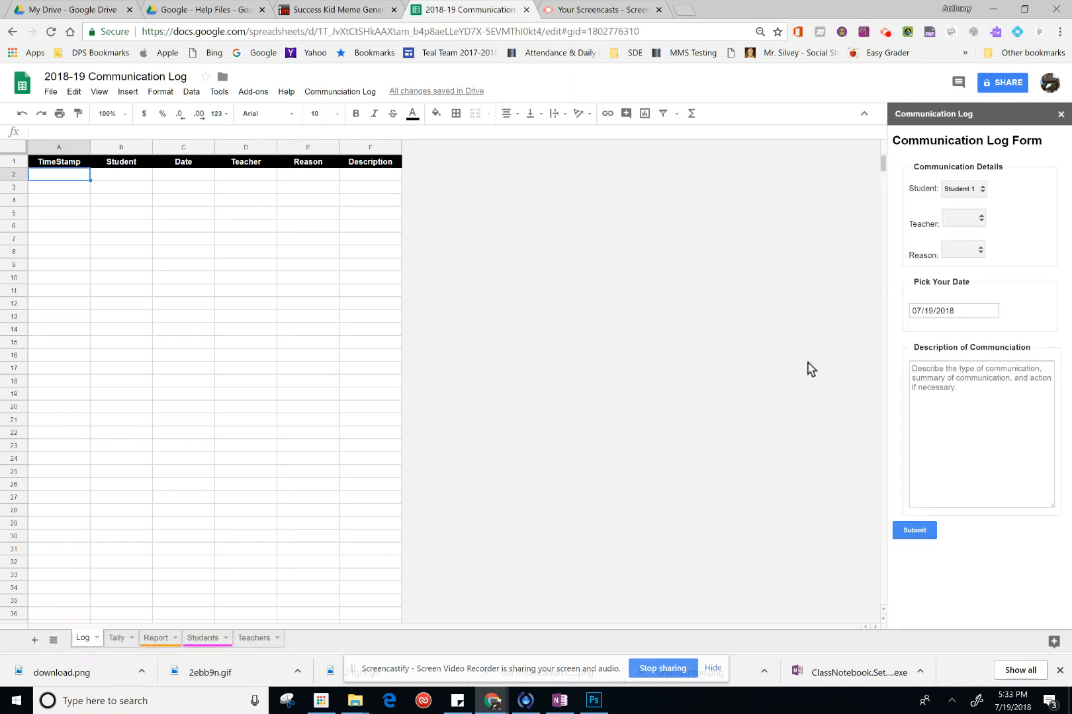
click(981, 191)
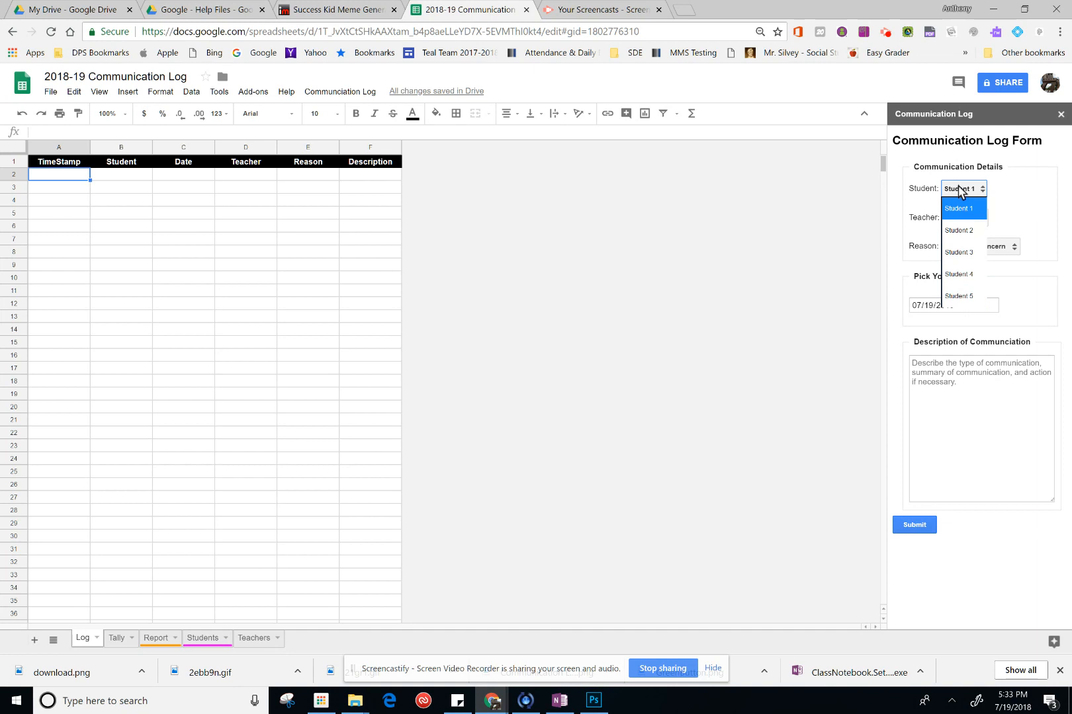
key(Down)
key(s)
key(s)
key(s)
key(s)
key(s)
key(s)
key(s)
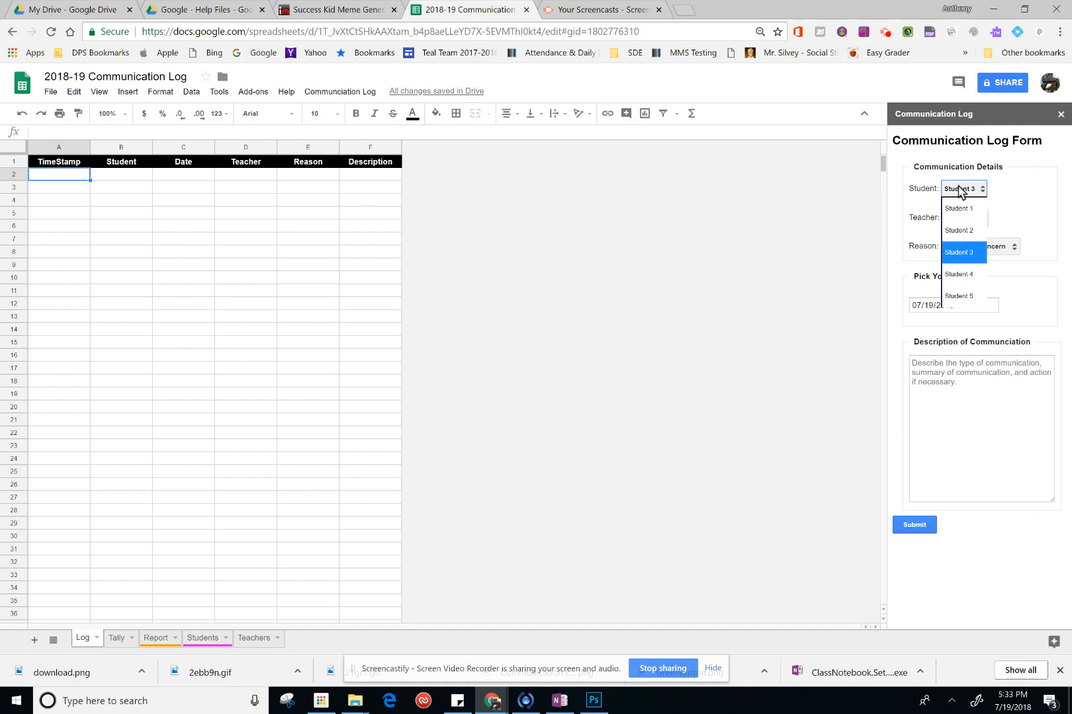
key(s)
key(s)
key(s)
key(s)
key(s)
key(s)
key(s)
key(s)
key(s)
key(s)
key(s)
key(s)
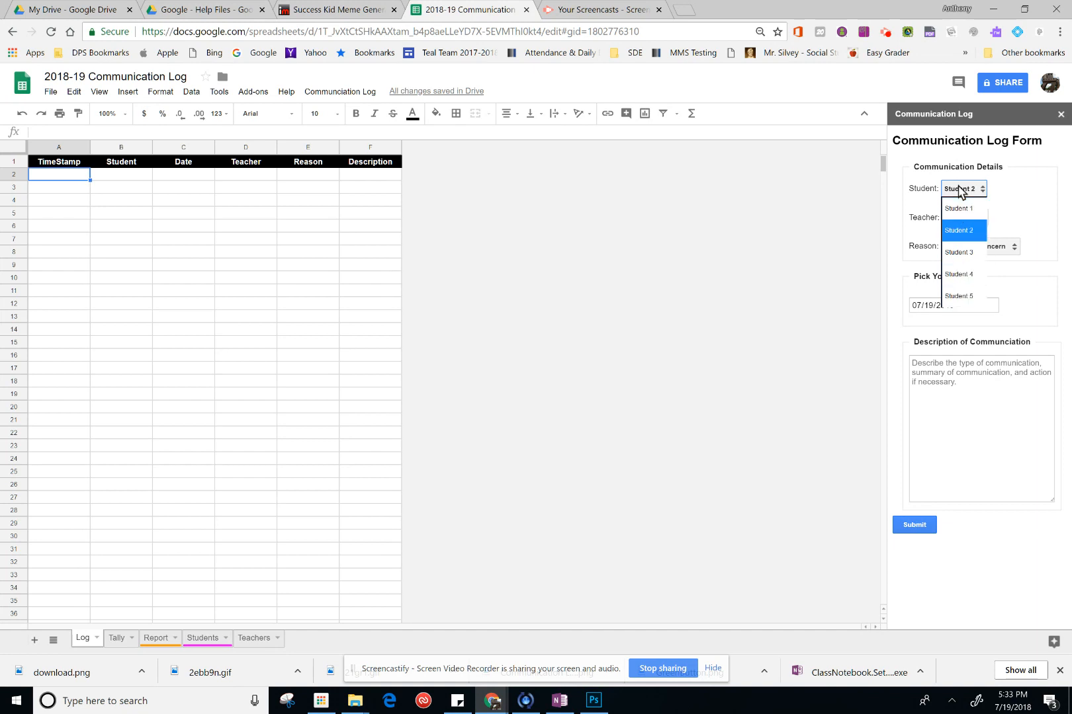
key(s)
click(983, 206)
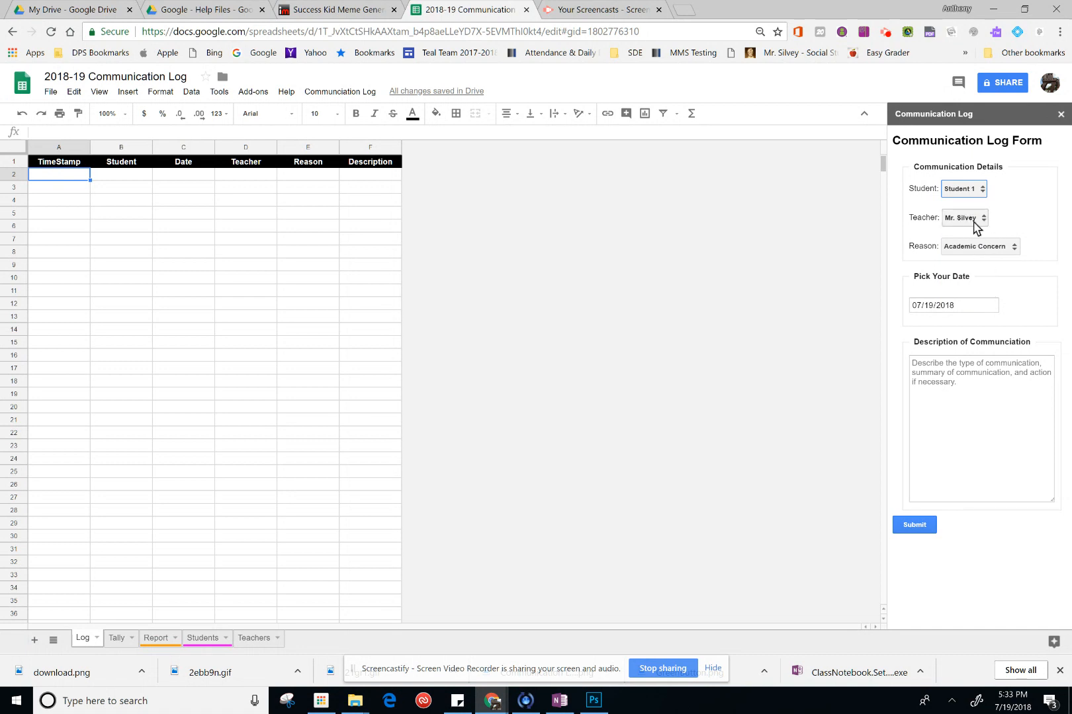
Step: Keep the listed teacher in the form and set the reason to Compliment
click(983, 221)
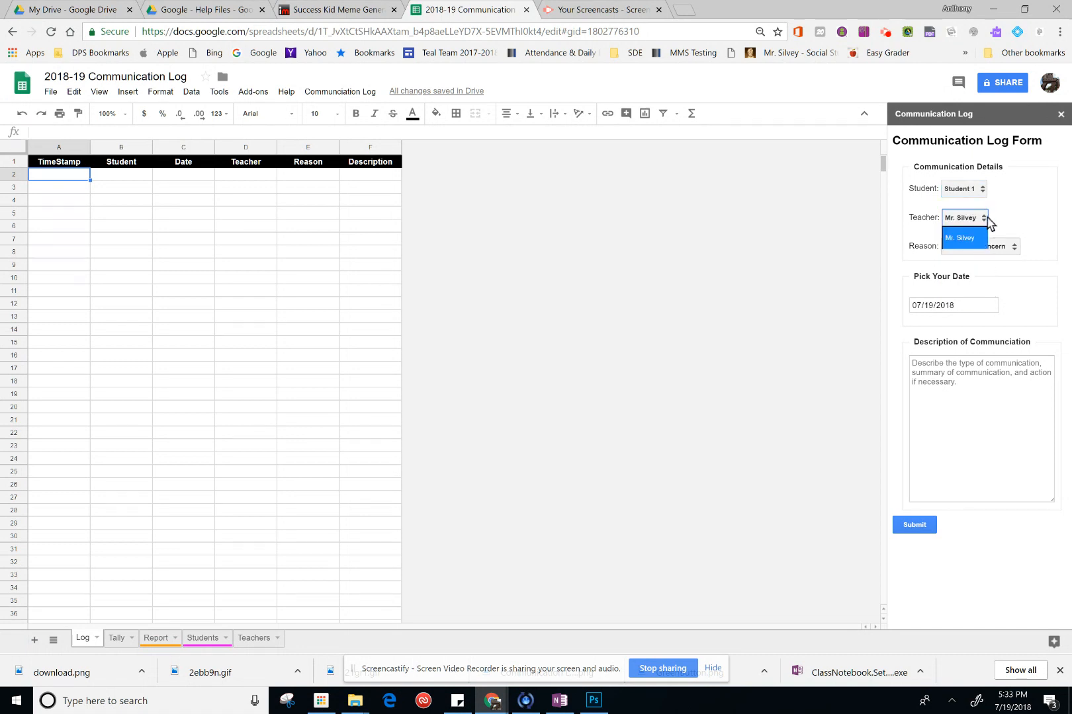
click(985, 221)
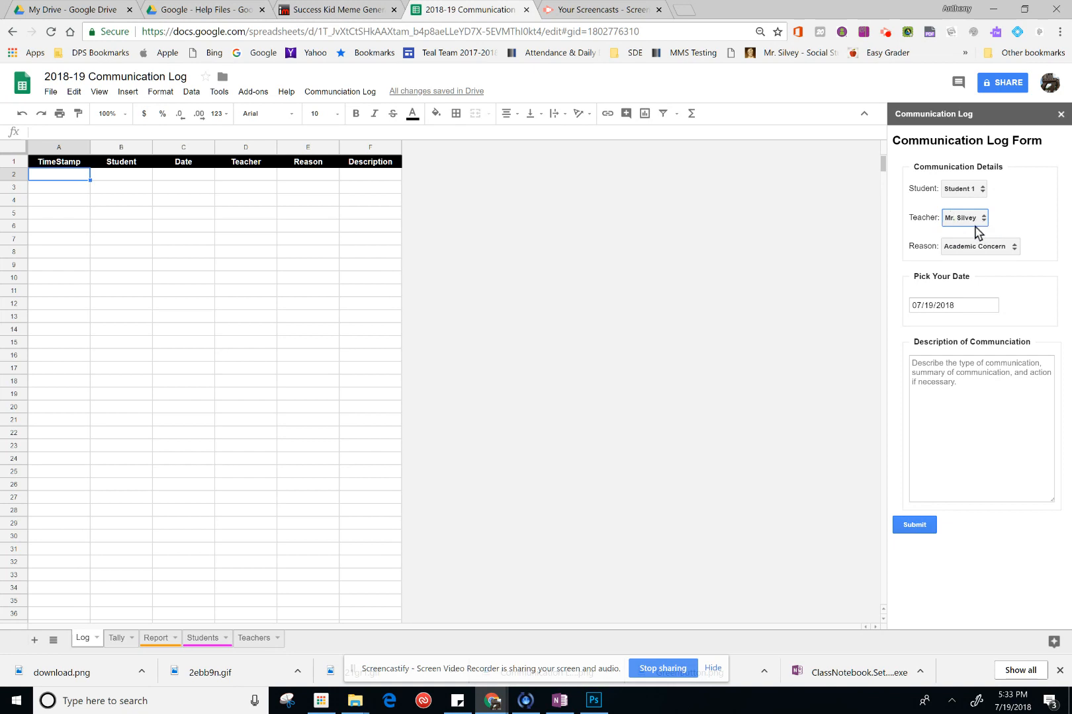
click(1012, 248)
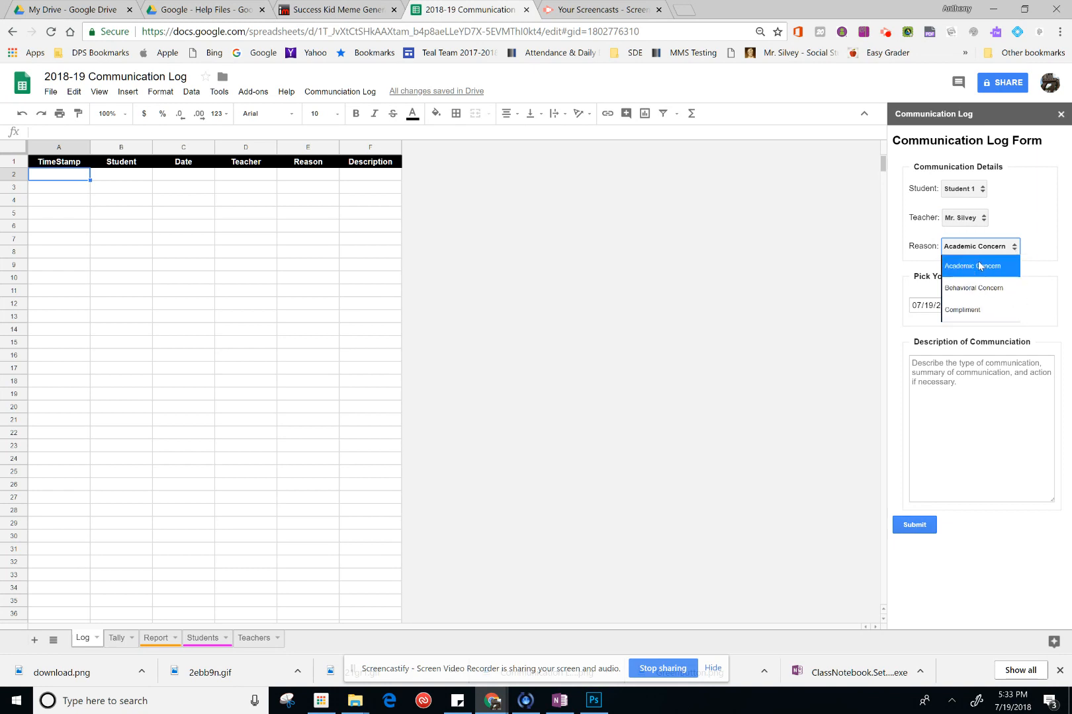
click(972, 311)
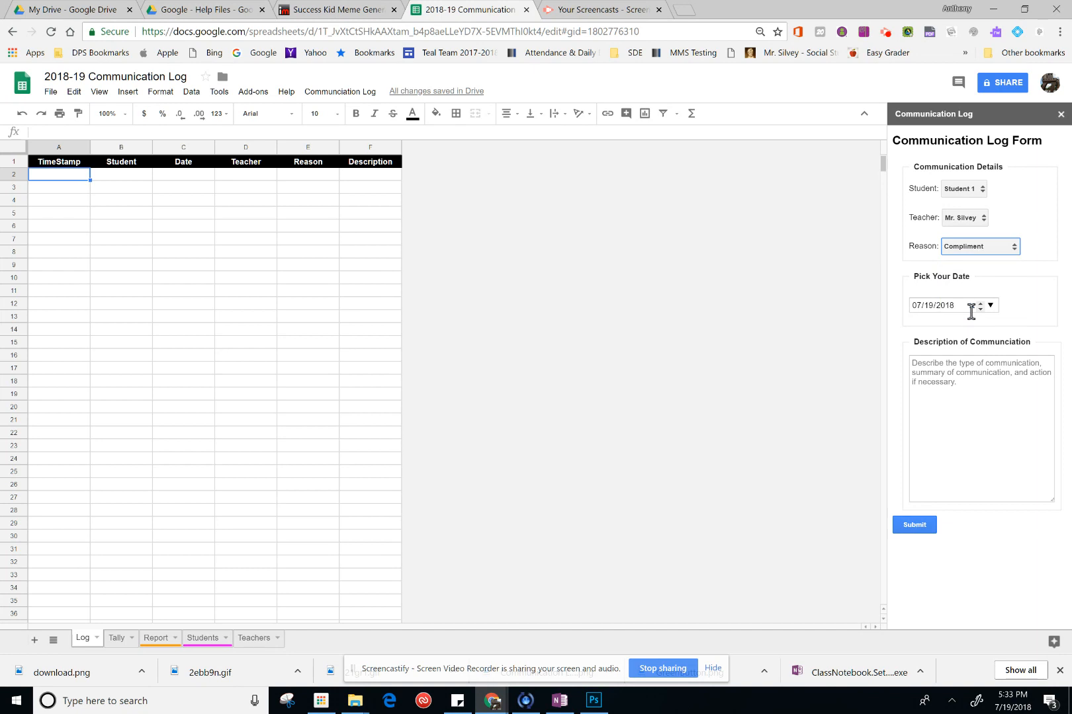
Step: Set the communication date in the form to 07/11/2018
click(982, 386)
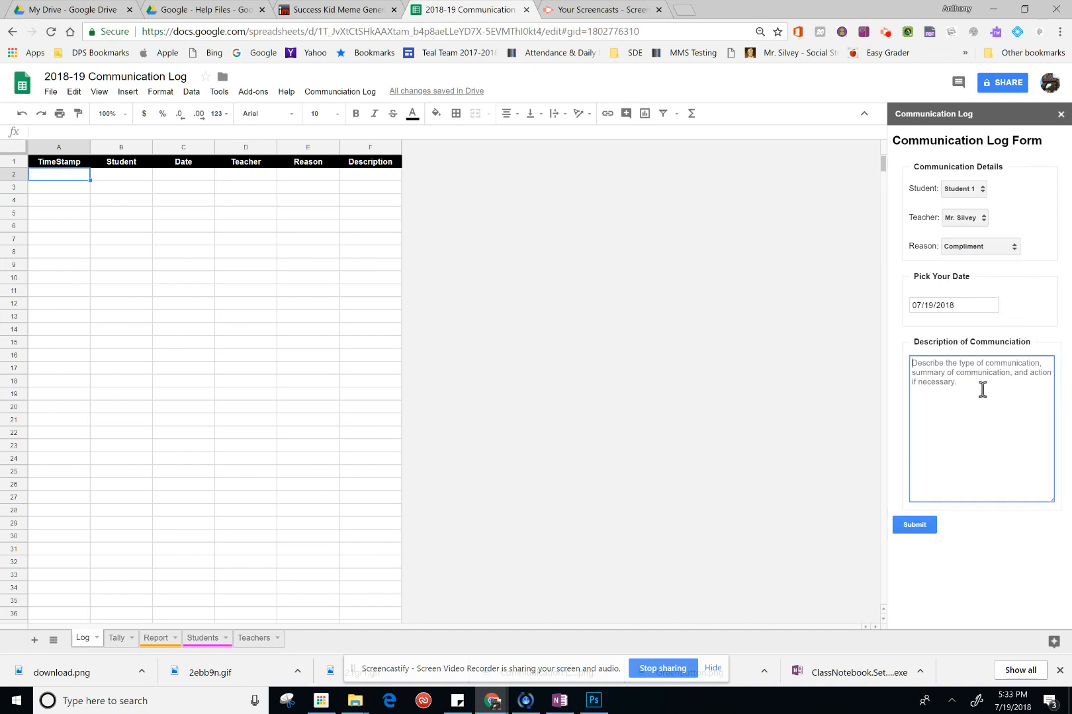
click(986, 307)
click(990, 305)
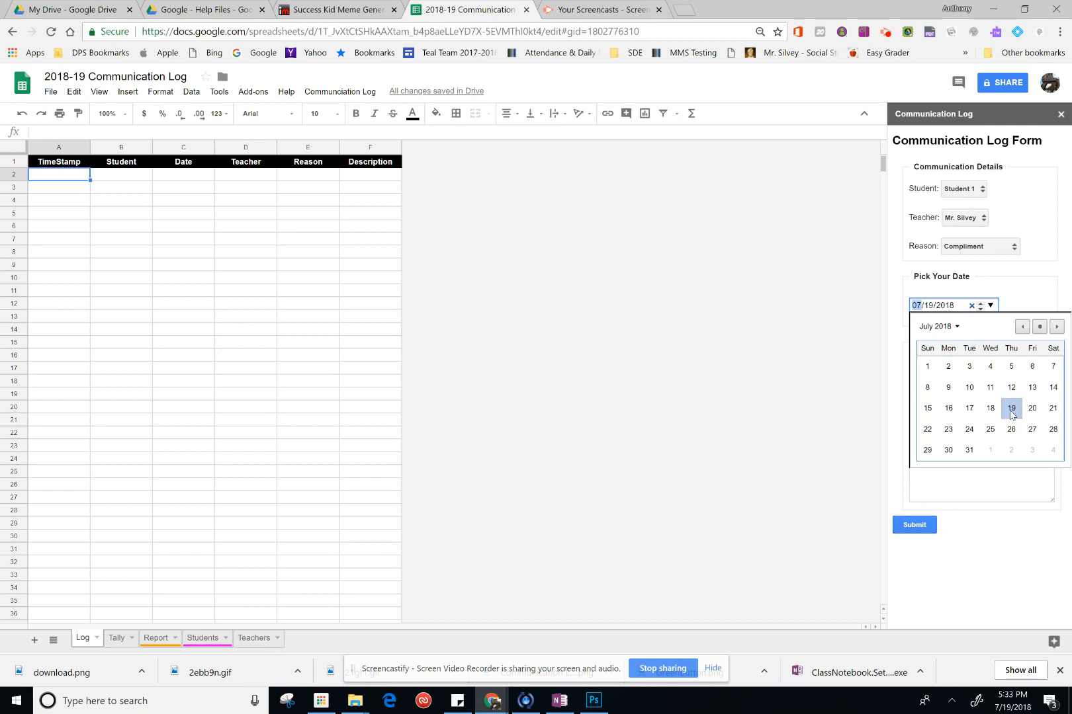
click(990, 387)
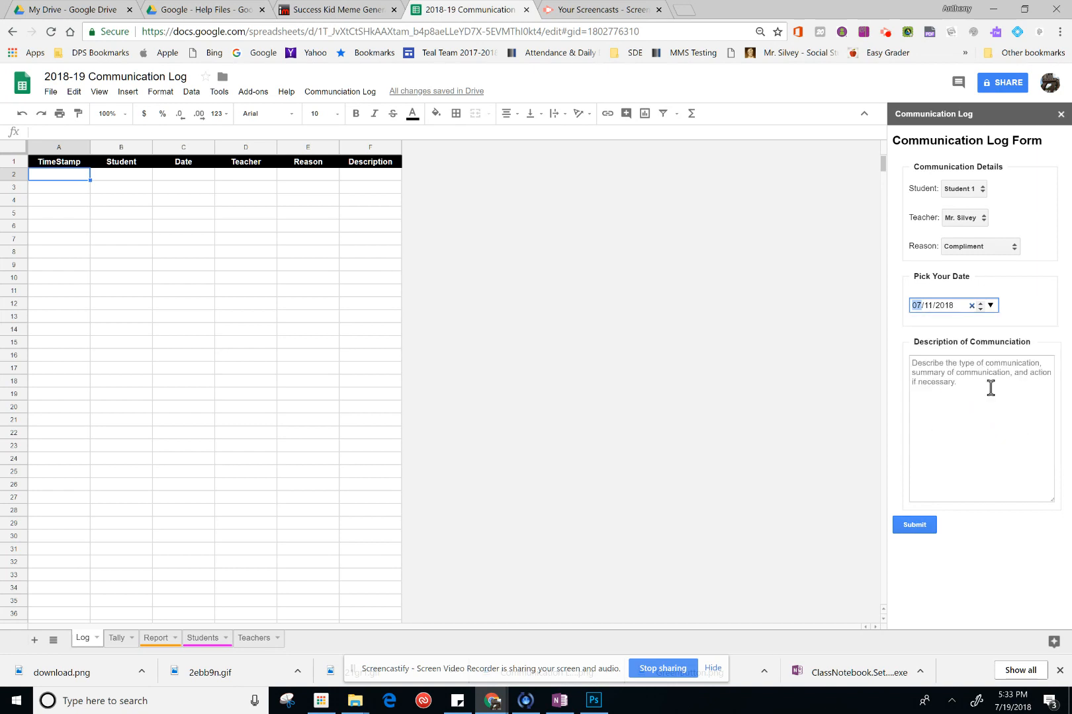
Step: Enter the description "Called home...doing well on research project." and submit the form
click(990, 389)
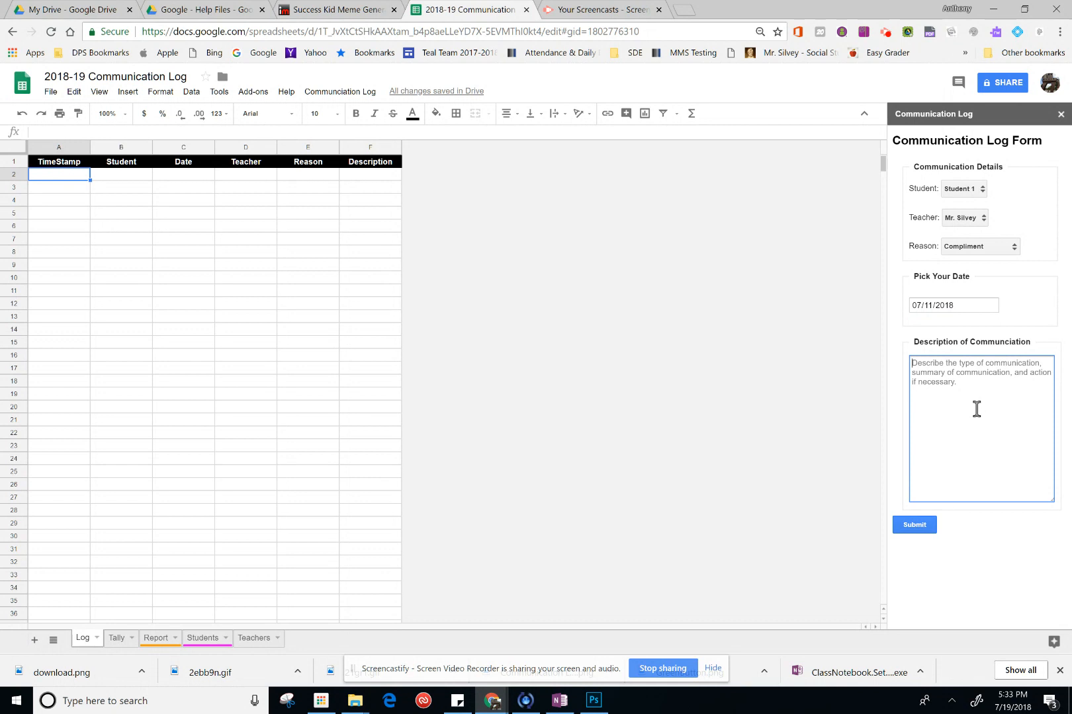
text(Ca)
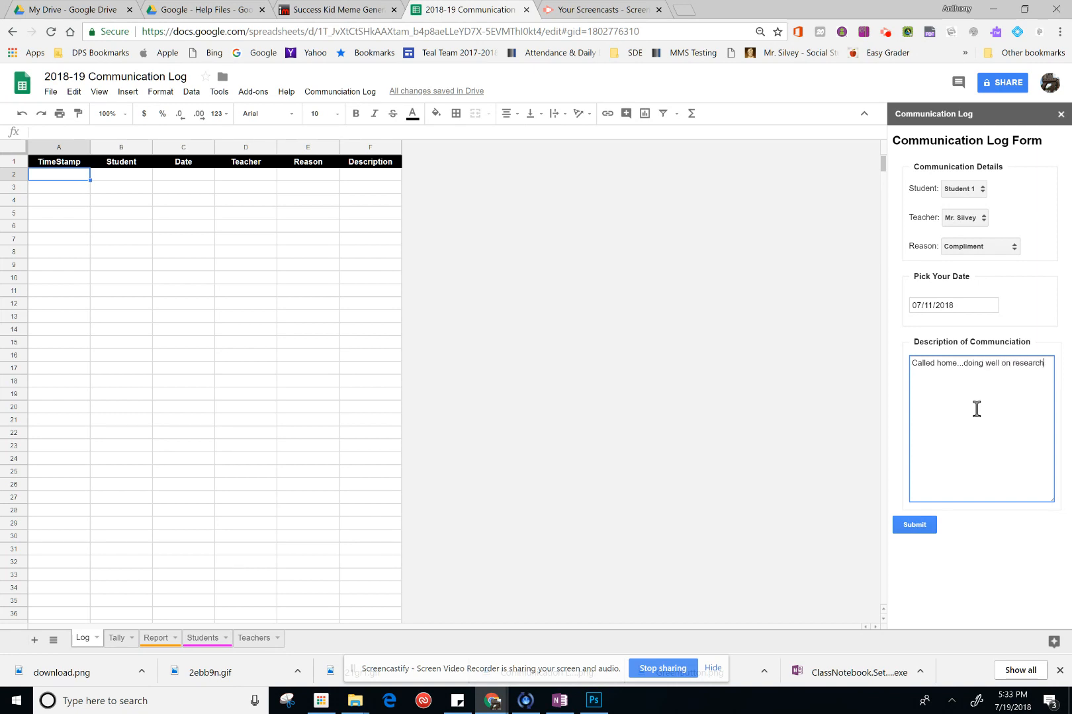
text(r)
key(BackSpace)
key(BackSpace)
key(BackSpace)
key(BackSpace)
key(BackSpace)
key(BackSpace)
key(BackSpace)
click(920, 530)
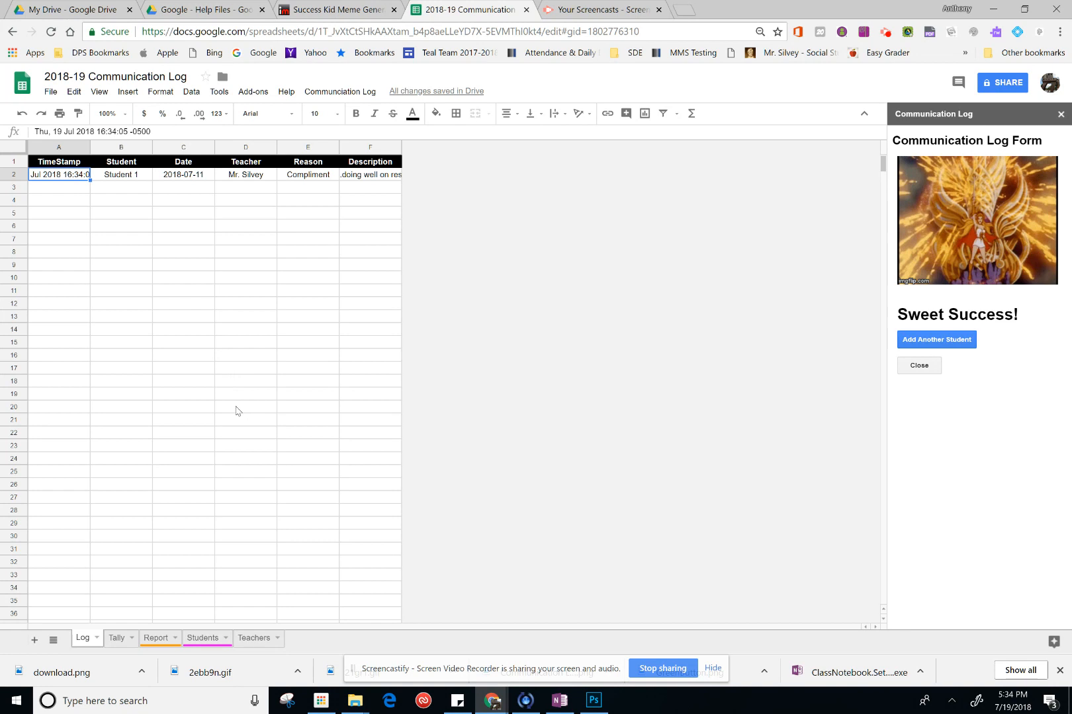
key(ctrl+h)
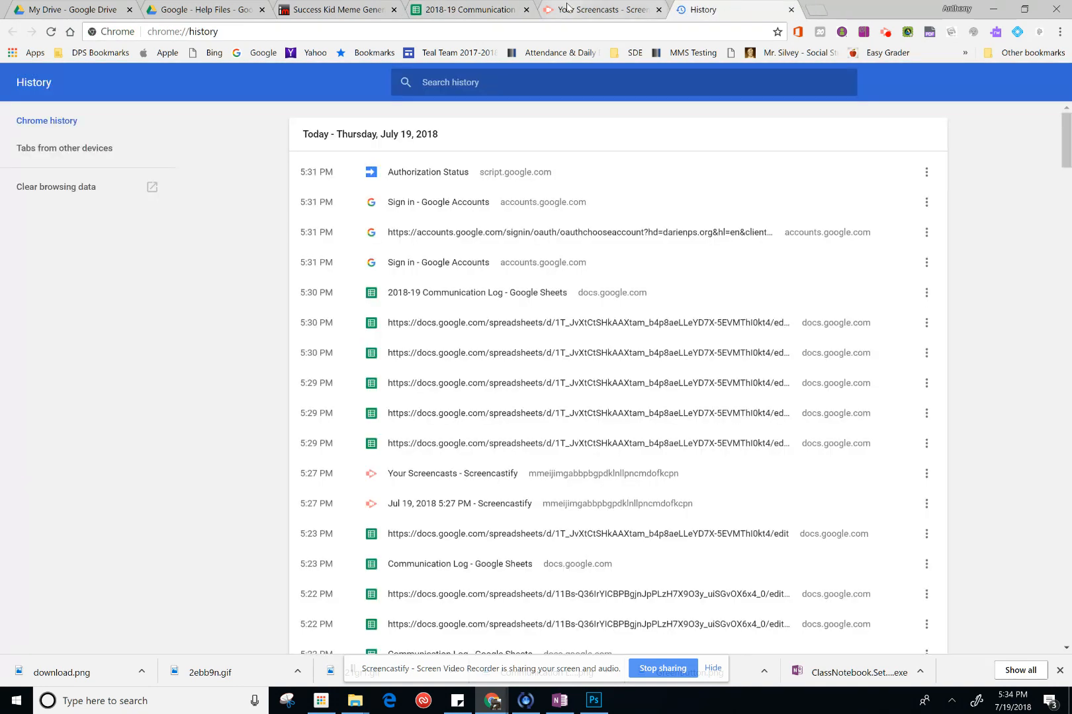
click(573, 11)
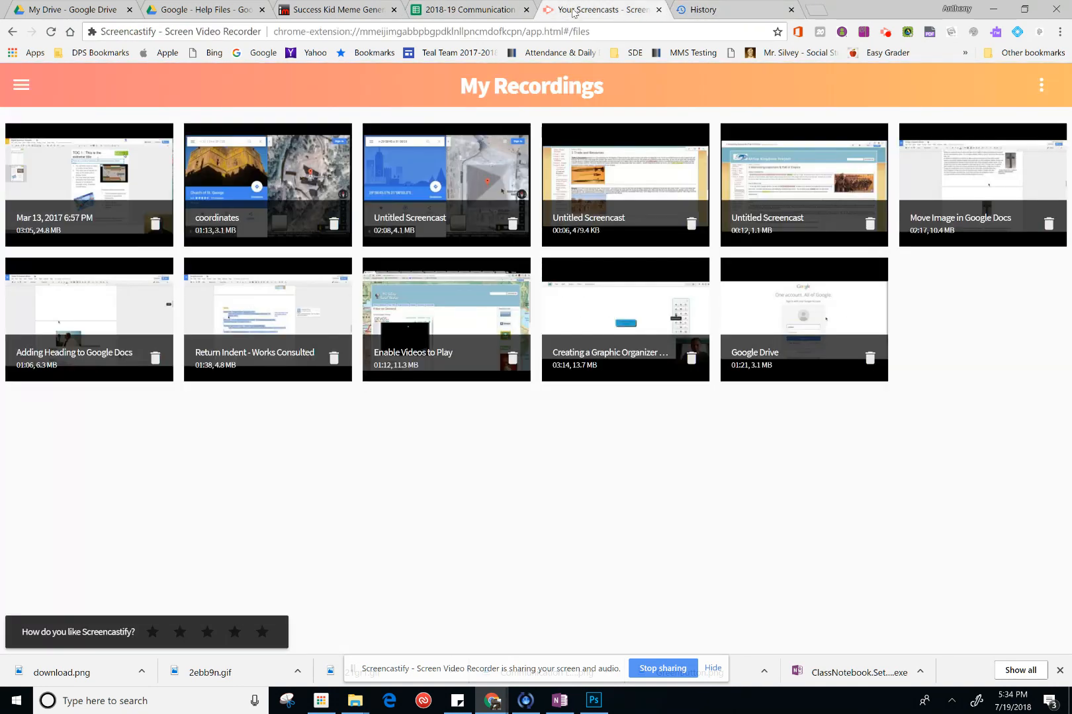
click(474, 10)
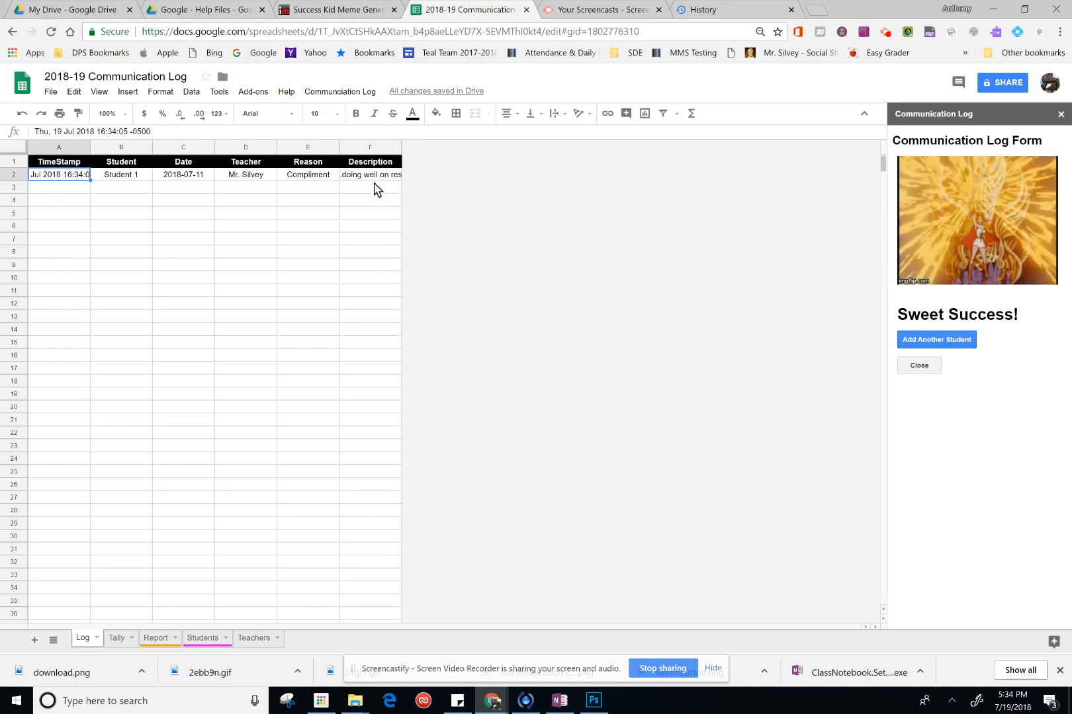
Step: Close the Communication Log form and examine each student's communication counts on the Tally sheet
click(918, 368)
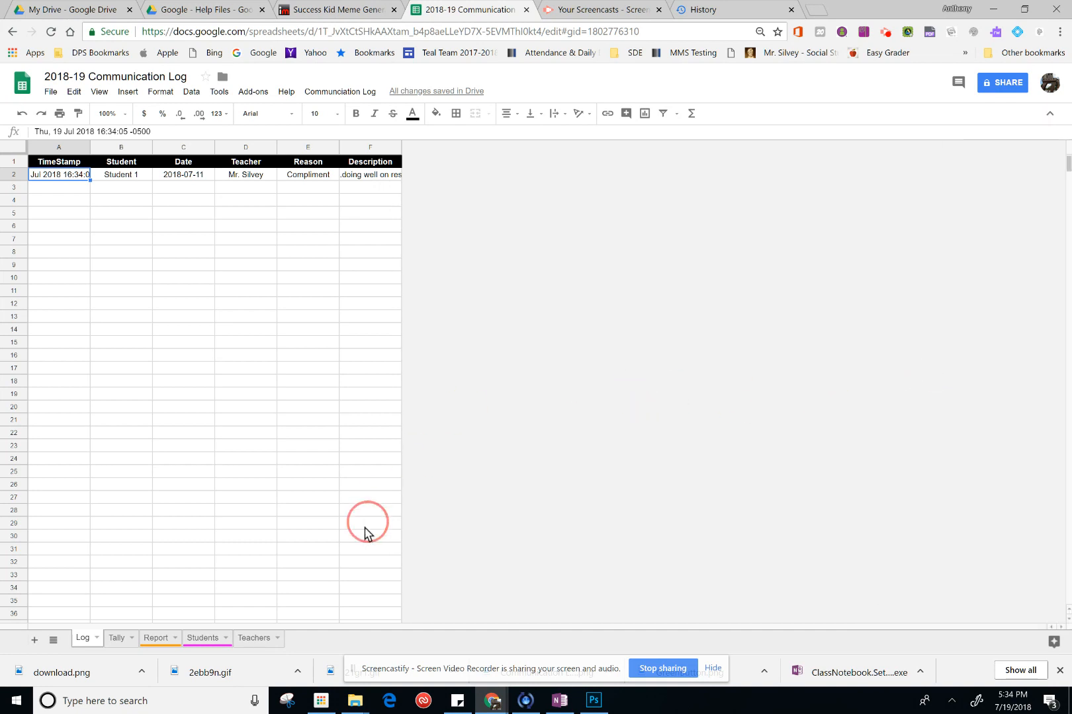
click(111, 639)
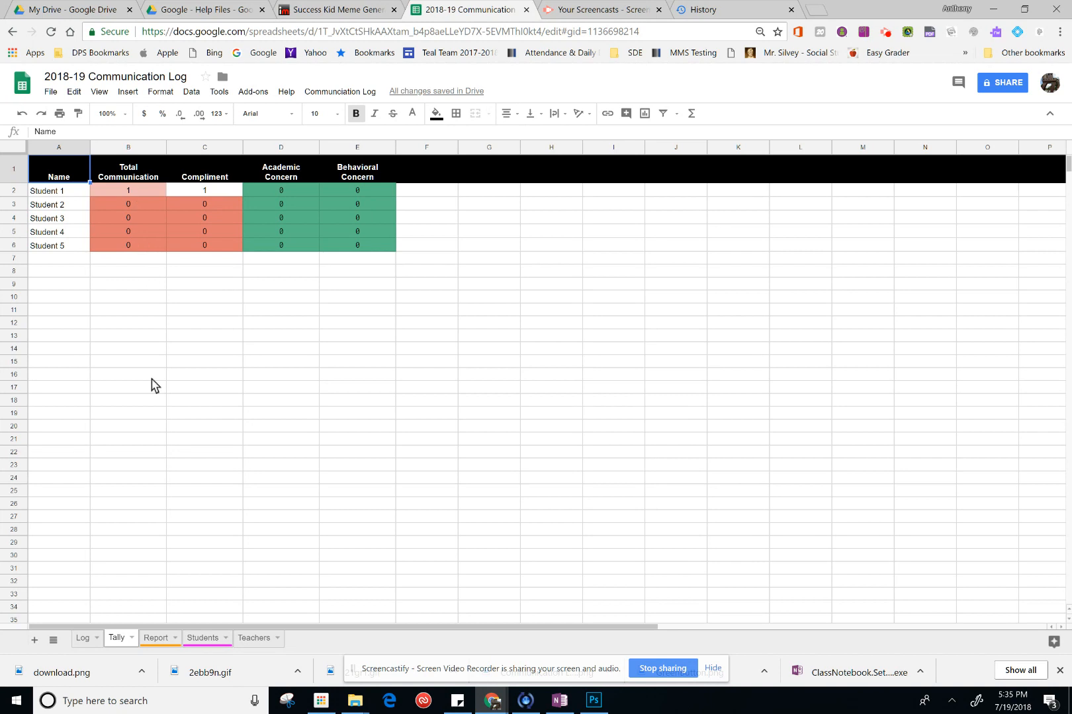
Step: View Student 3's communication report on the Report sheet and return the report to Student 1
click(156, 639)
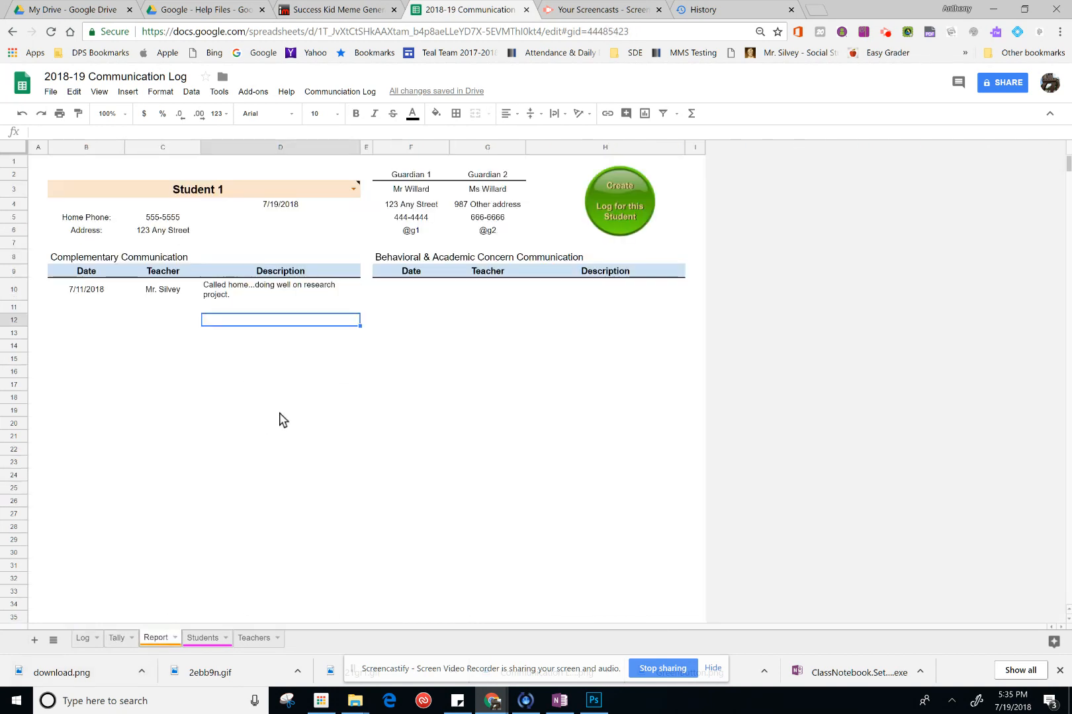
click(353, 190)
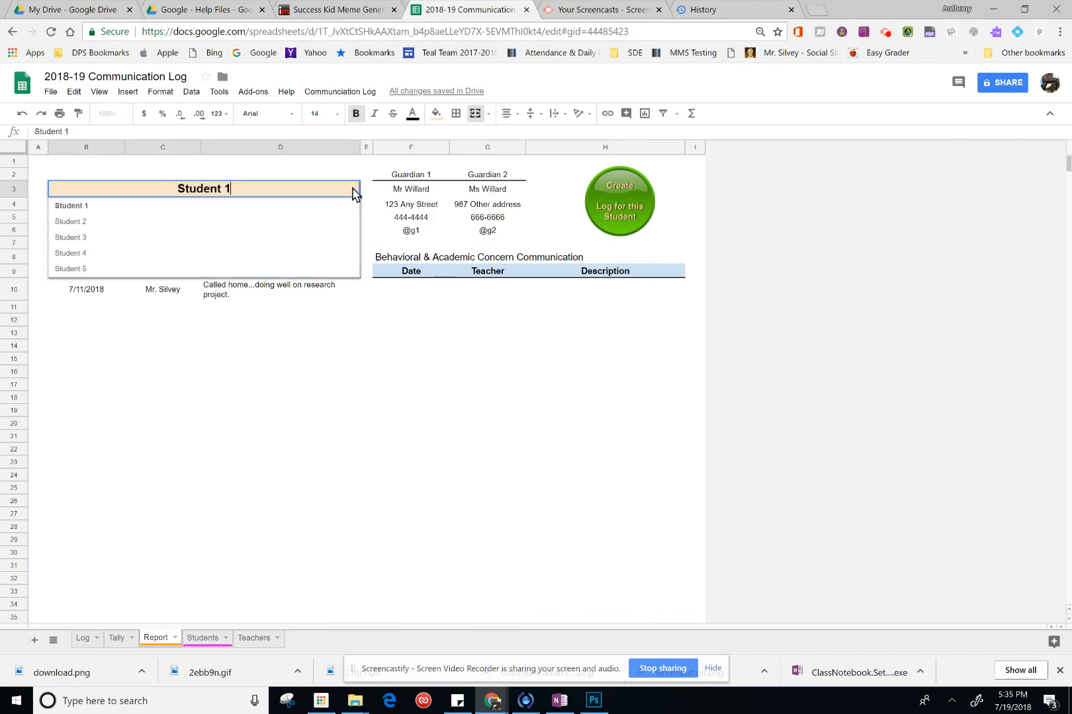
click(284, 240)
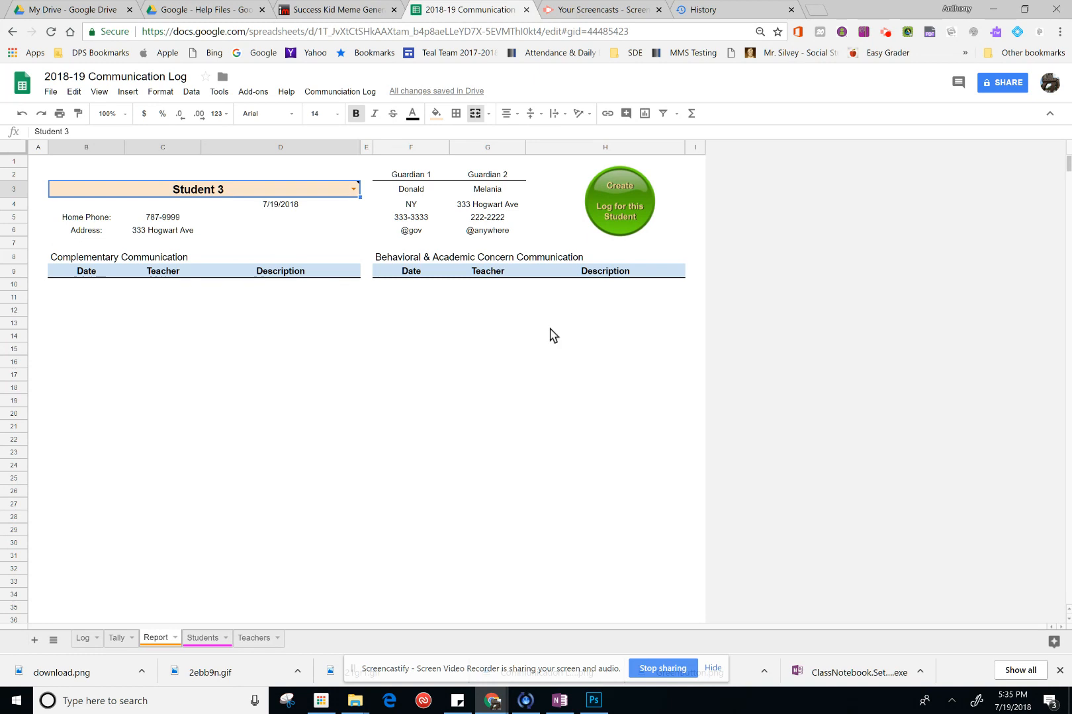
click(358, 191)
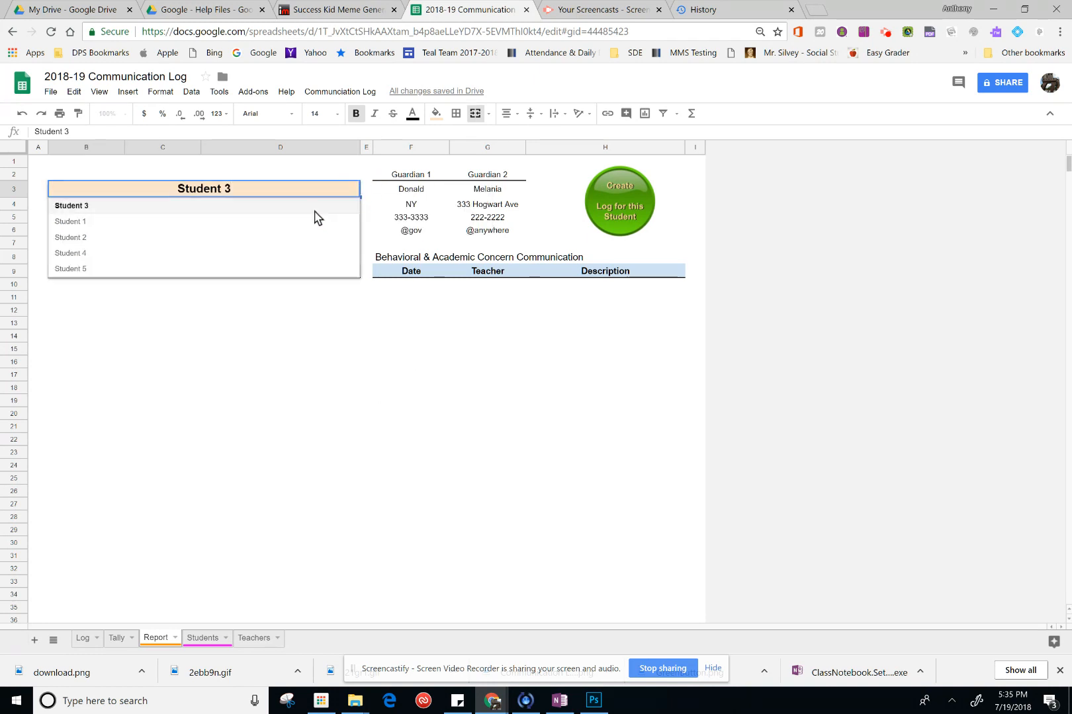
click(306, 227)
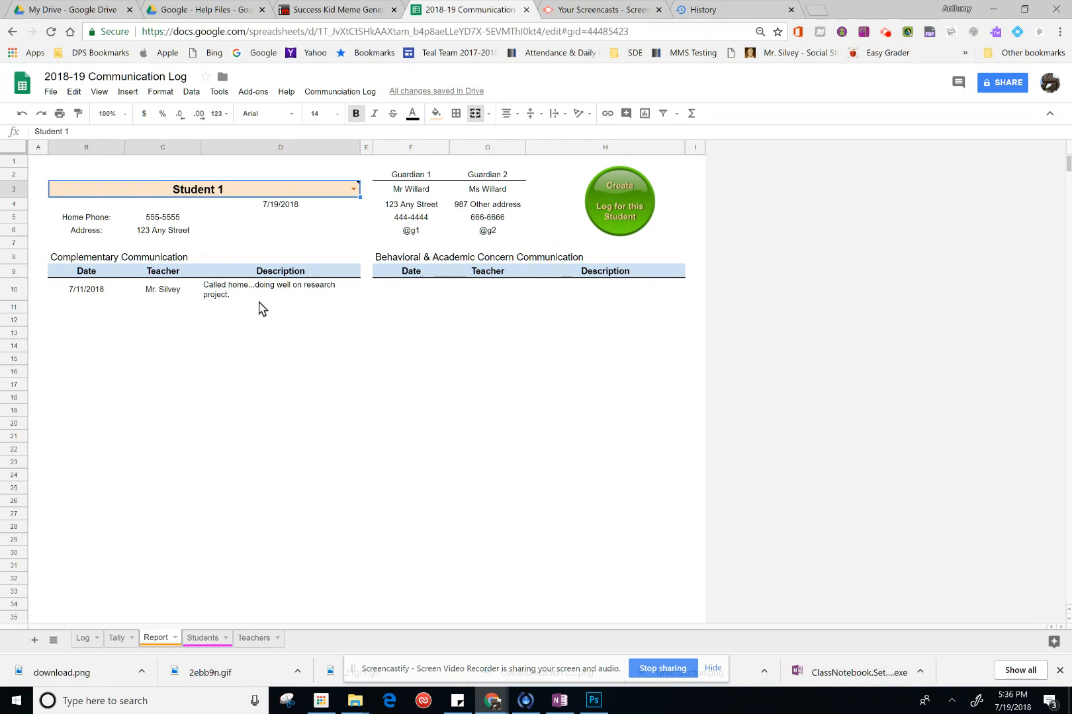
Step: Inspect the formula in the first Complementary Communication date cell and open the report's individual log form for Student 1
click(76, 293)
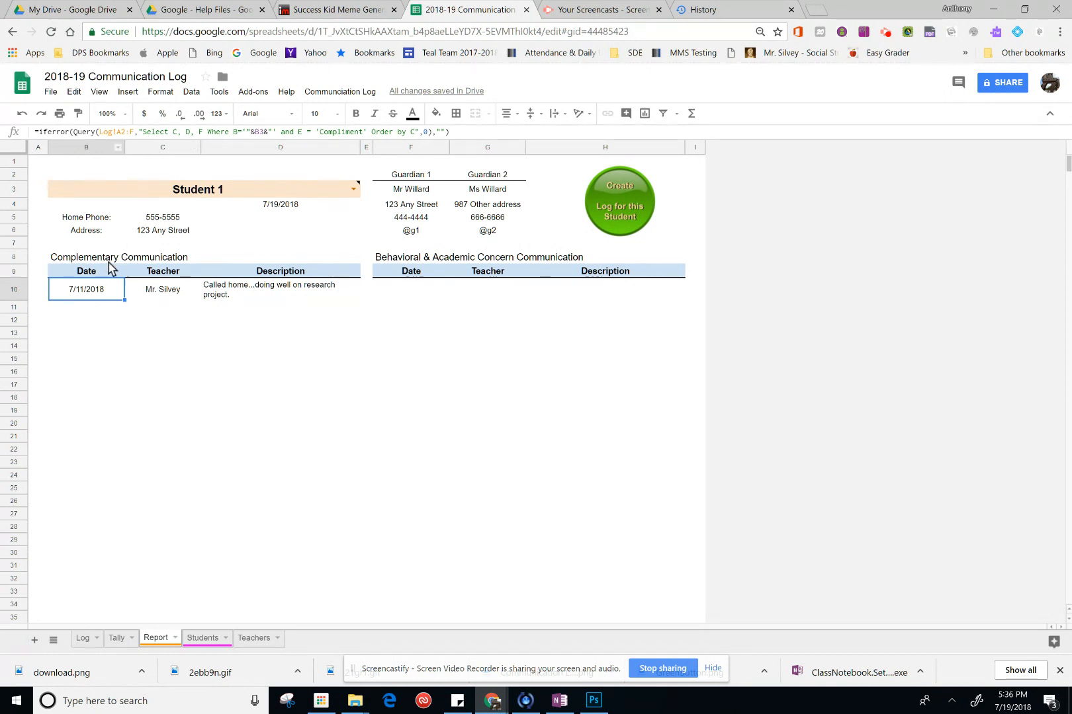
mouse_move(179, 197)
click(627, 220)
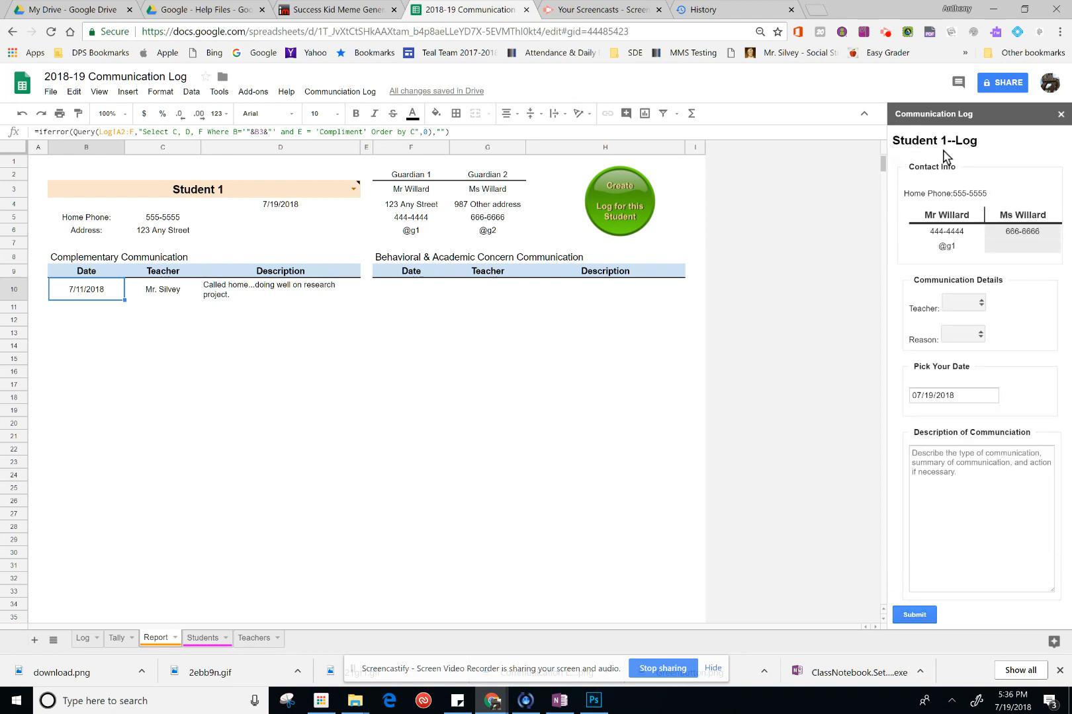
Step: Switch the report to Student 2 and back to Student 1 while keeping Student 1's log form open
mouse_move(253, 203)
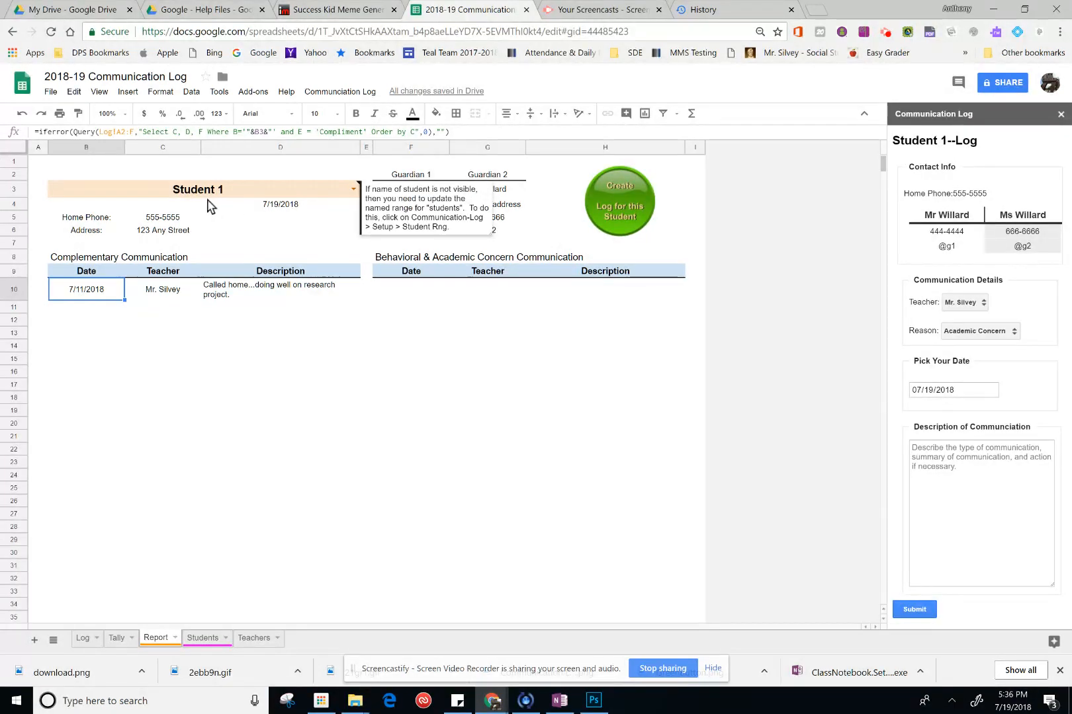
click(355, 196)
click(276, 224)
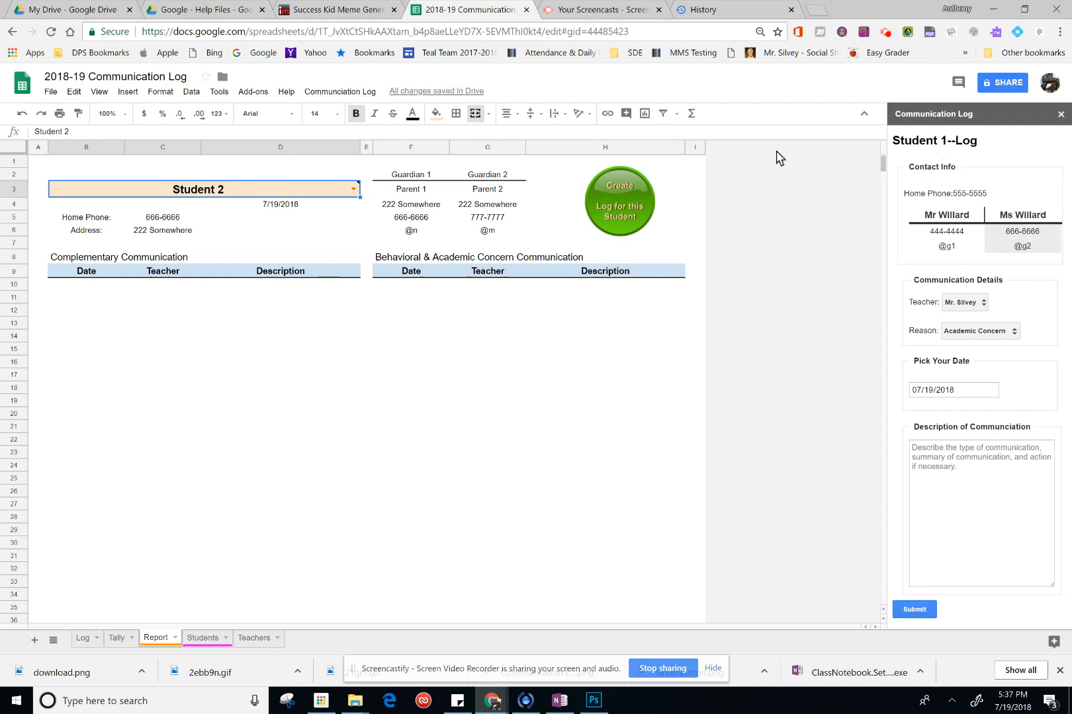
click(354, 189)
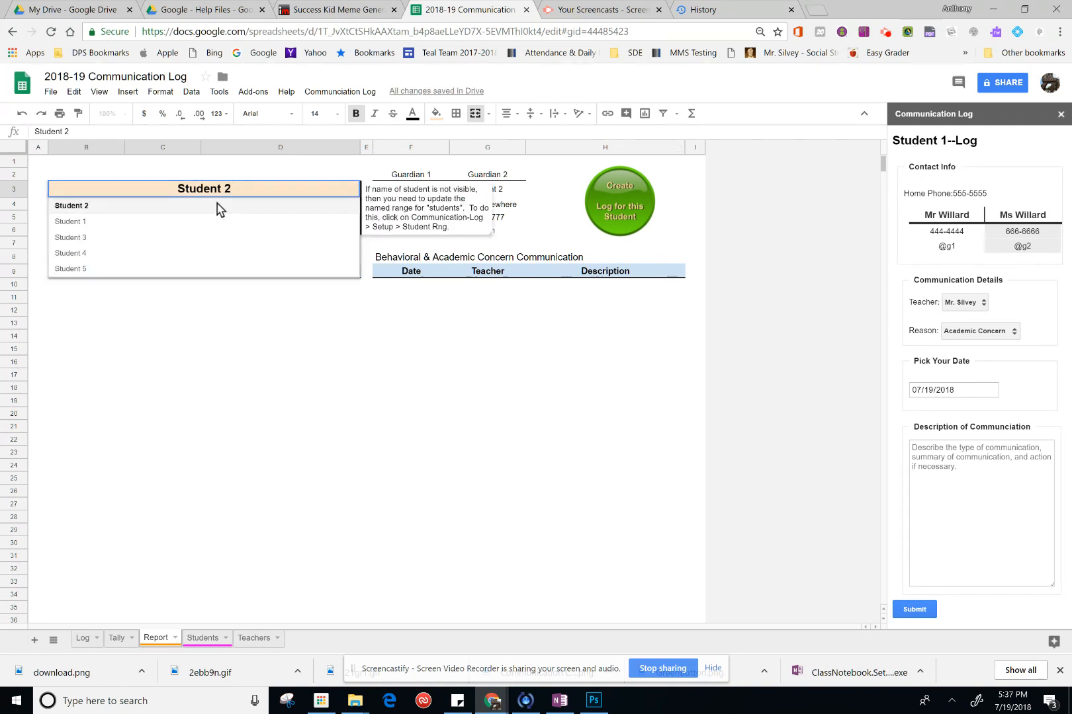
click(217, 222)
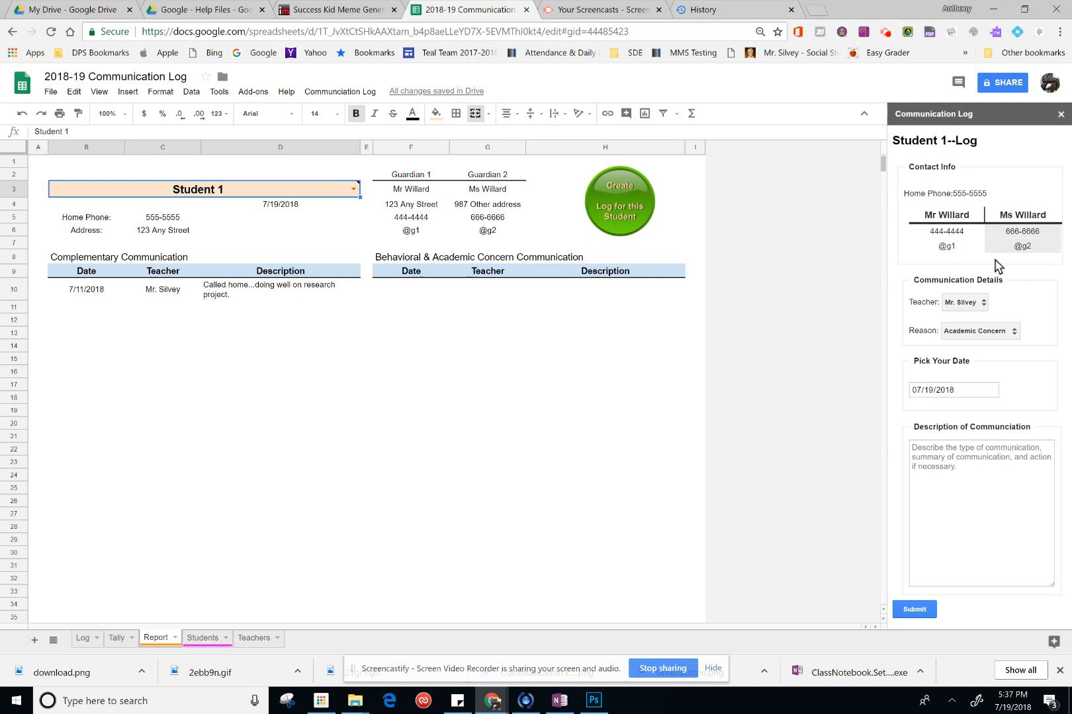
Step: Review the guardian contact info in Student 1's log form and set the reason to Behavioral Concern
drag(953, 246, 926, 247)
click(970, 484)
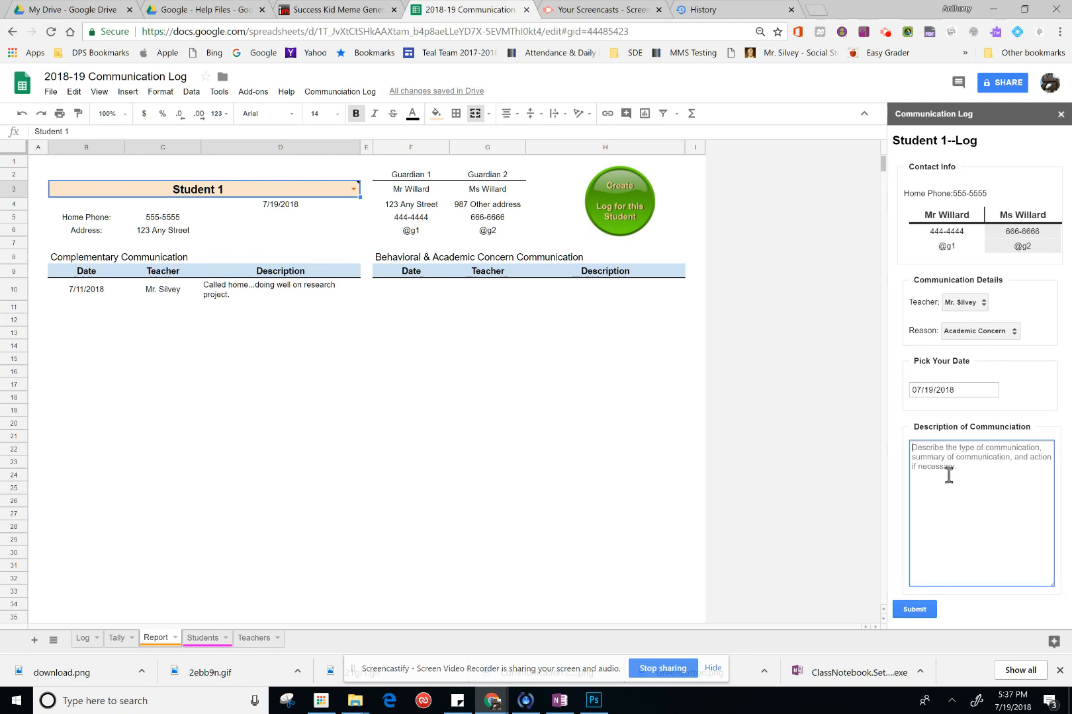
click(1015, 334)
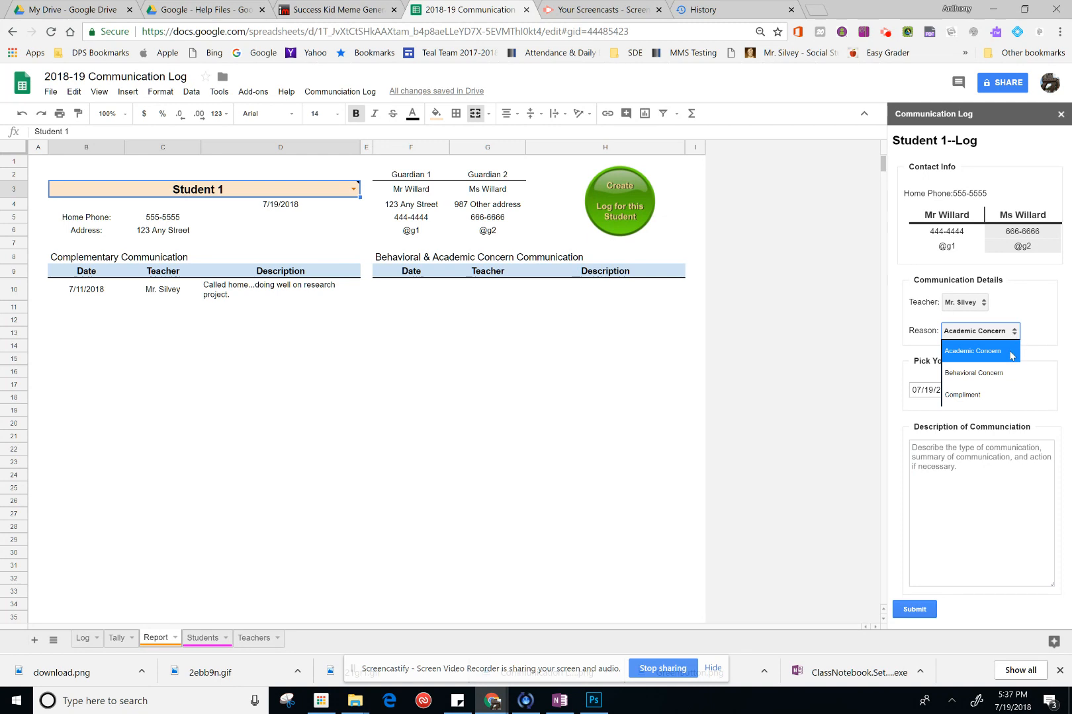
click(997, 375)
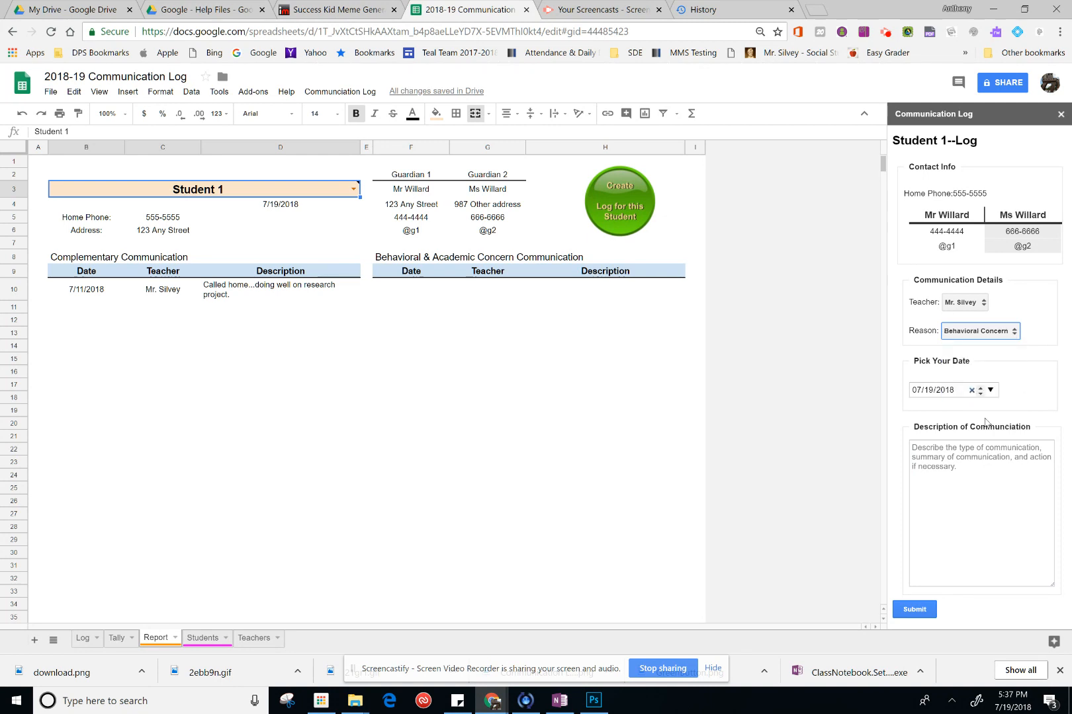
Step: Describe the communication as "Student was speaking disrespectfully to peer. The other student was highly agitated. I spoke with the student and called dad. Dad is aware."
click(972, 449)
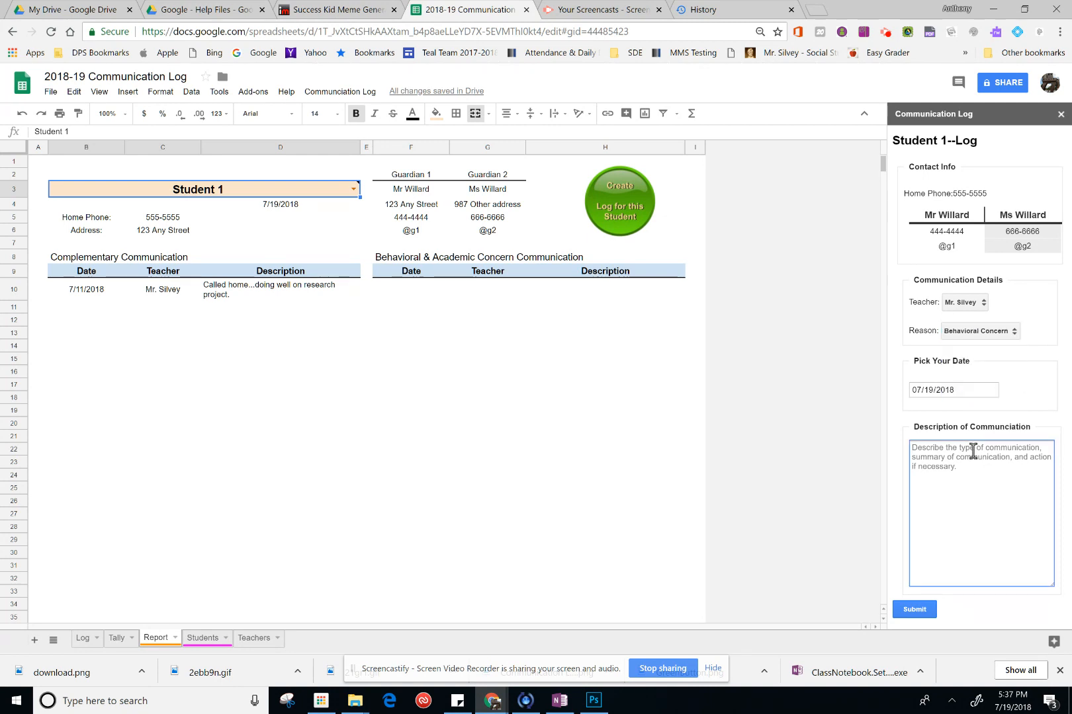
text(Student was)
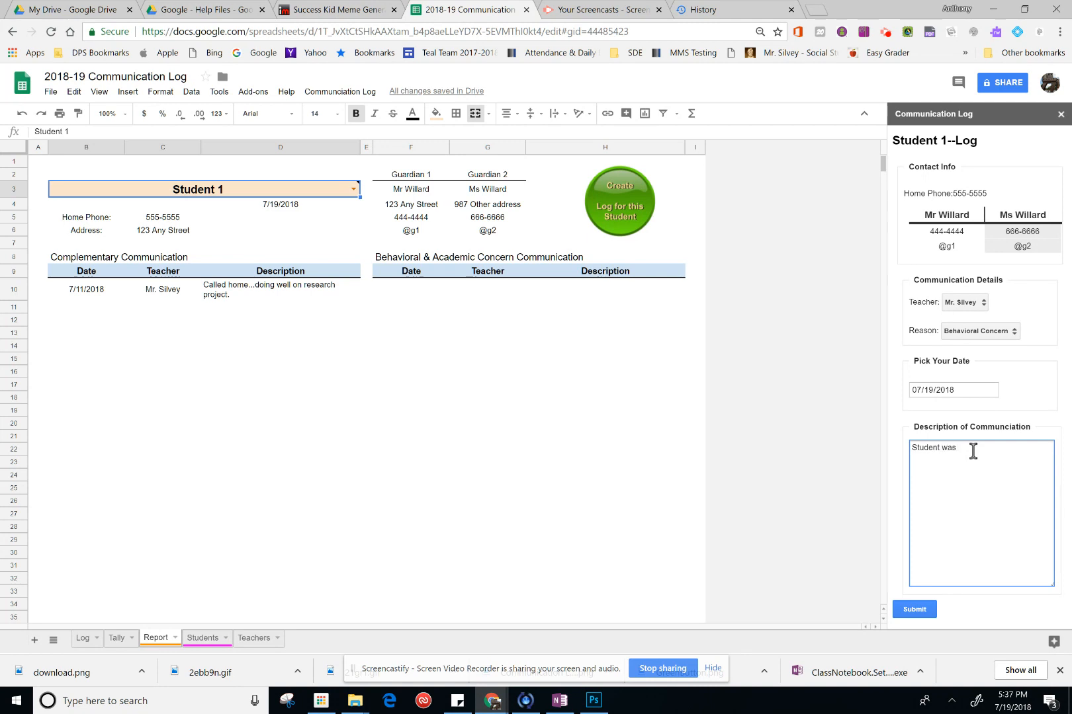
text( speaking disrespectfully to peer.  The other student was highly )
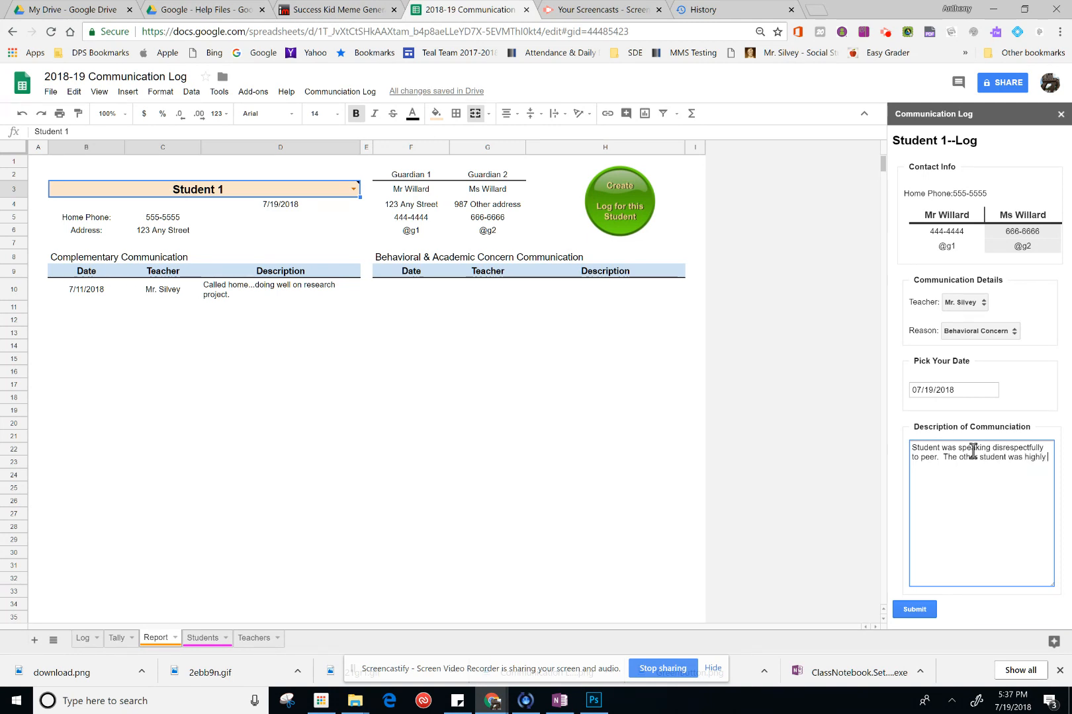
text(agitated.  P)
text(spokee)
key(BackSpace)
text(student)
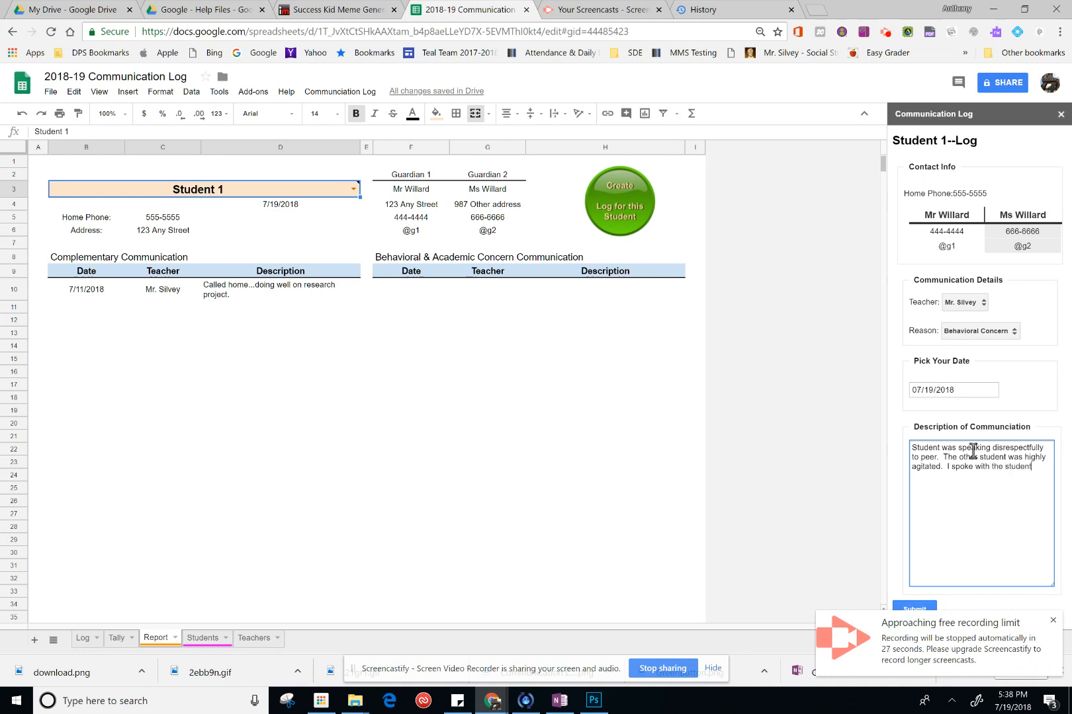
text( and called dad.)
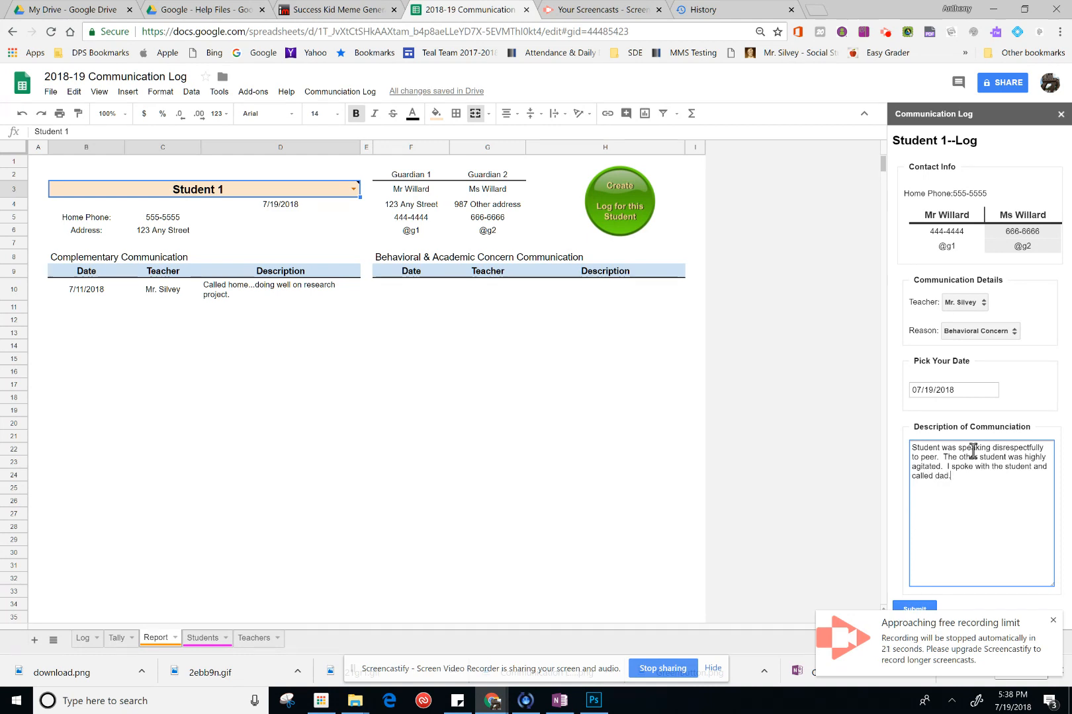
text(  Dad is aware.)
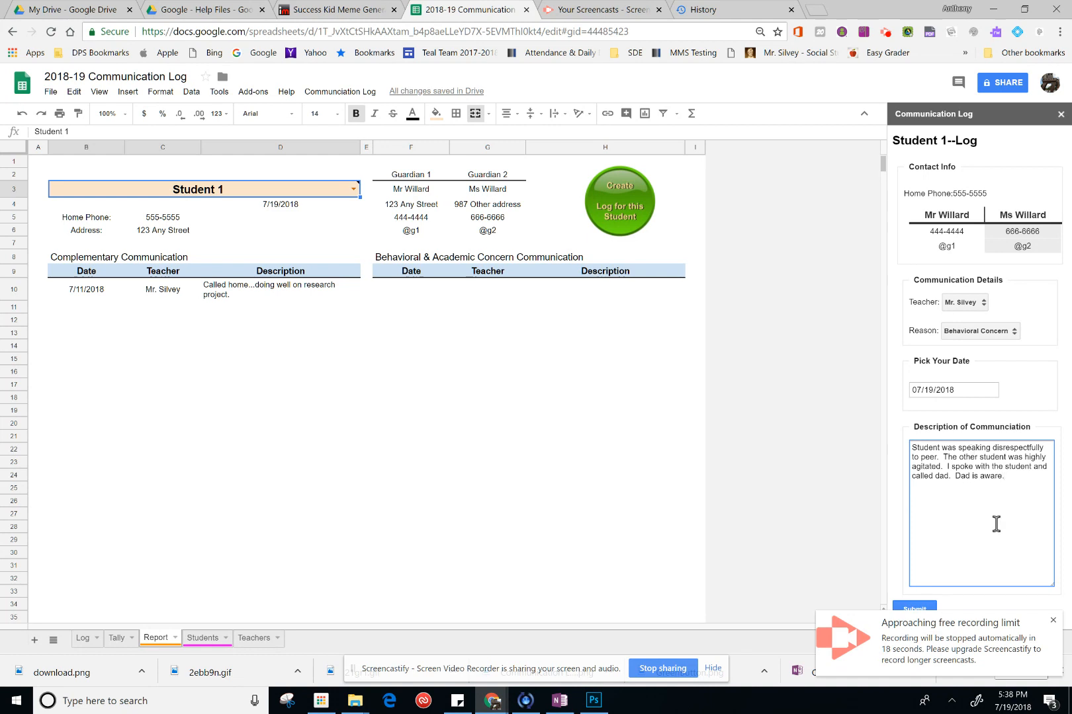
Step: Submit and close Student 1's Behavioral Concern form, and view the logged entry on the Log sheet
click(923, 606)
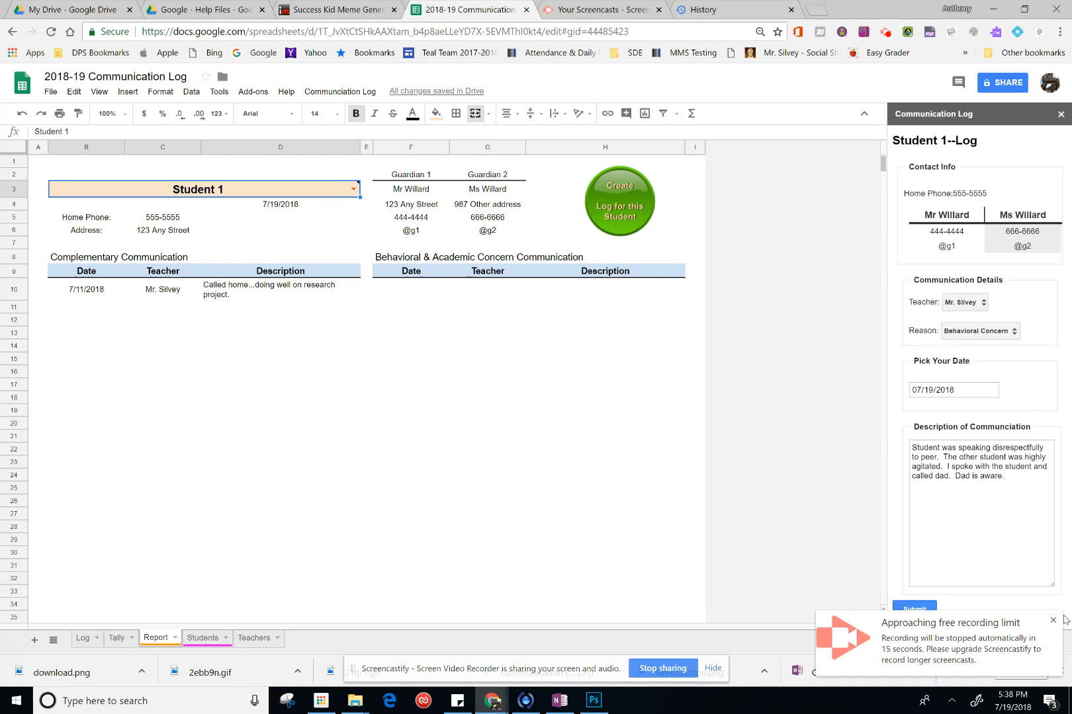
click(912, 606)
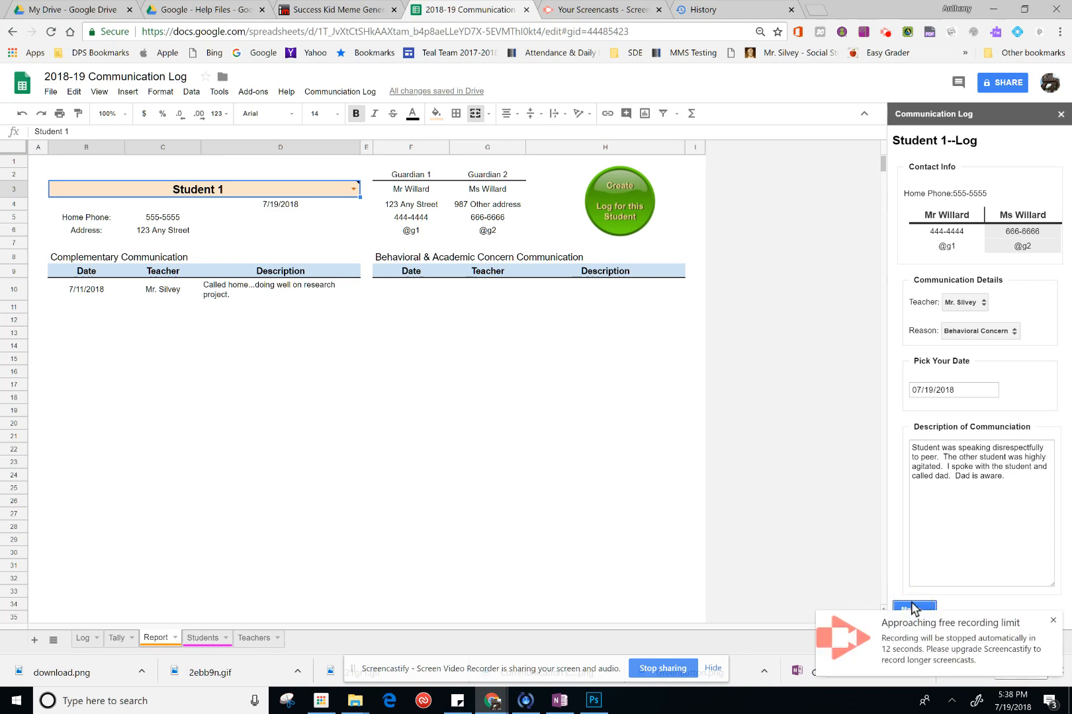
click(1052, 620)
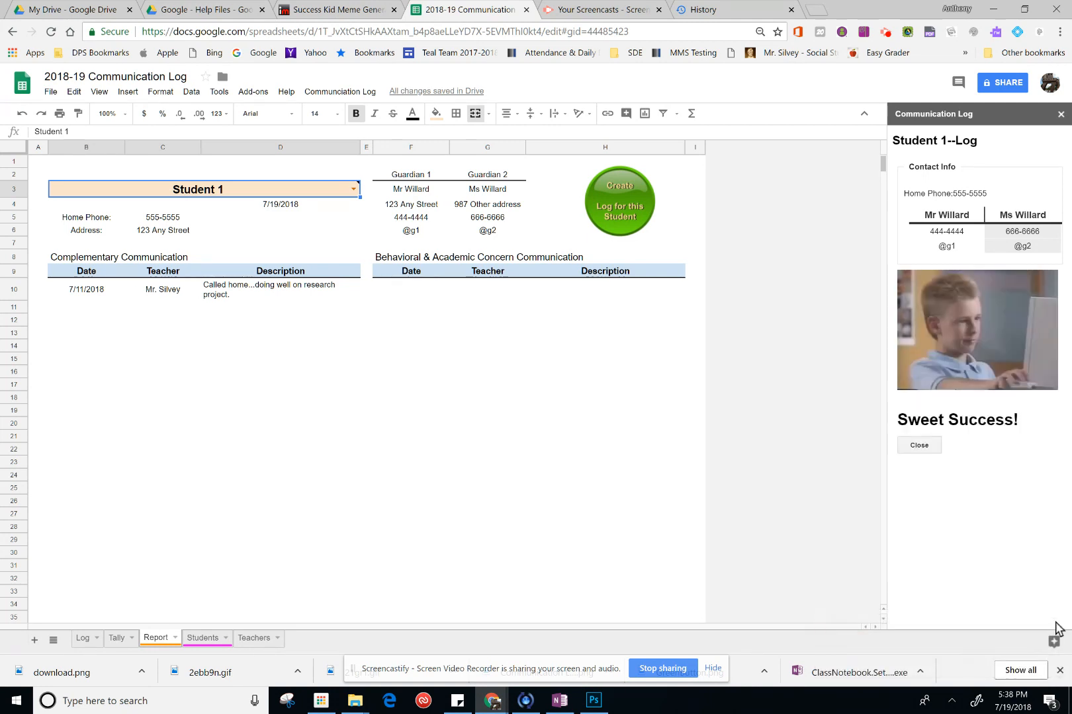
click(920, 446)
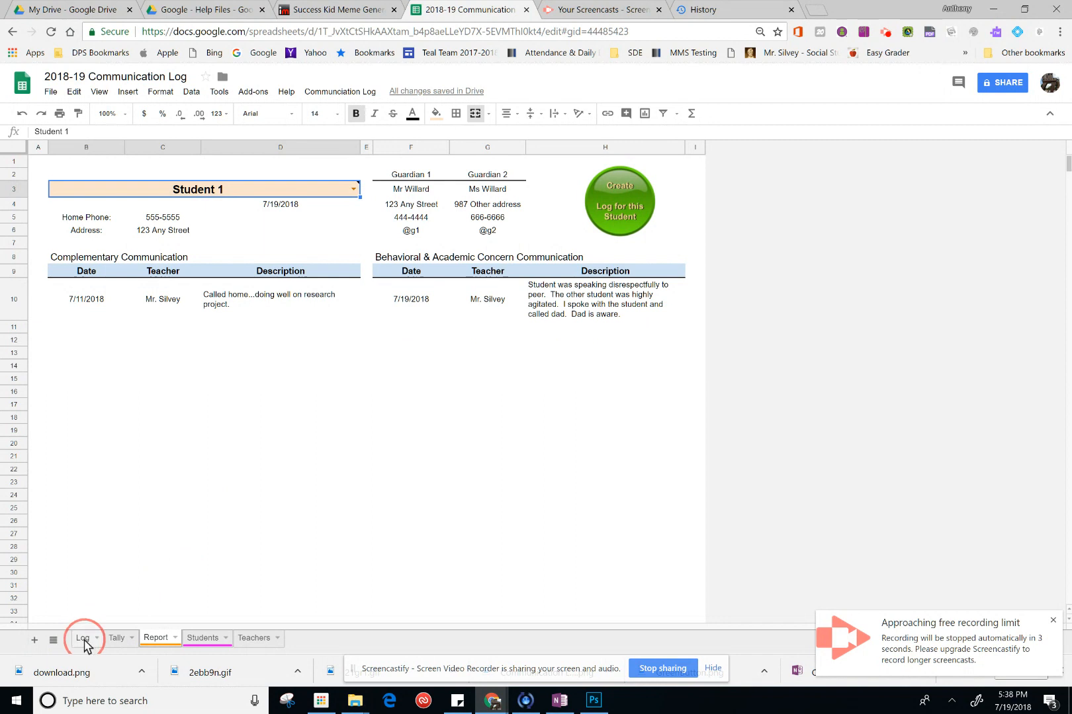
click(83, 639)
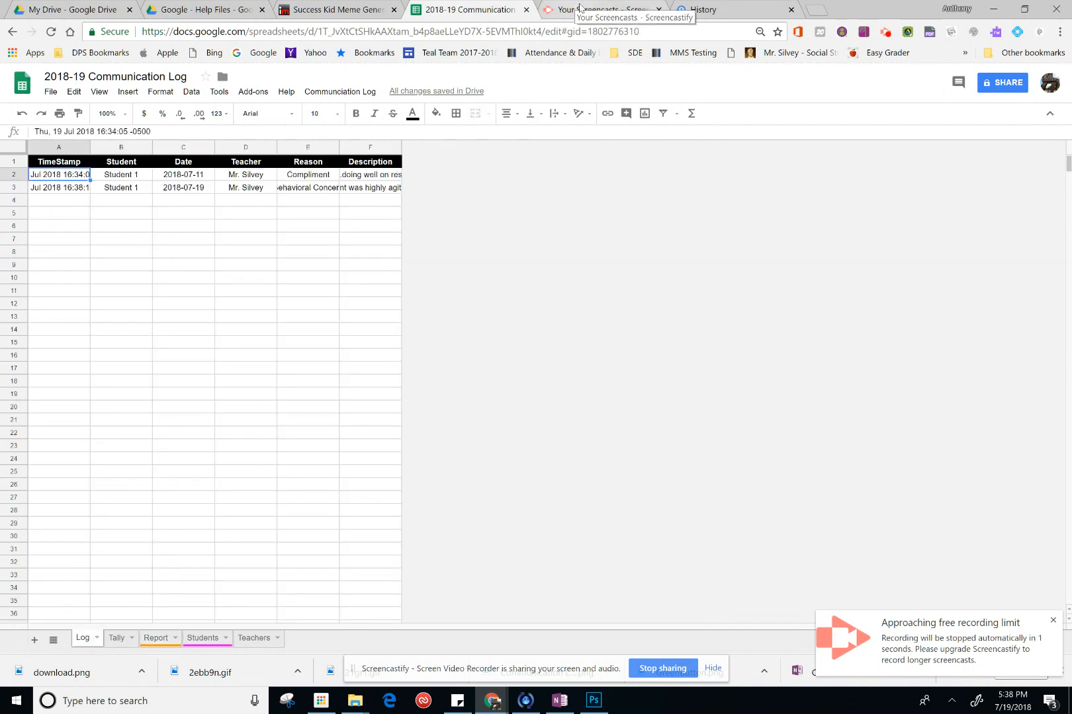